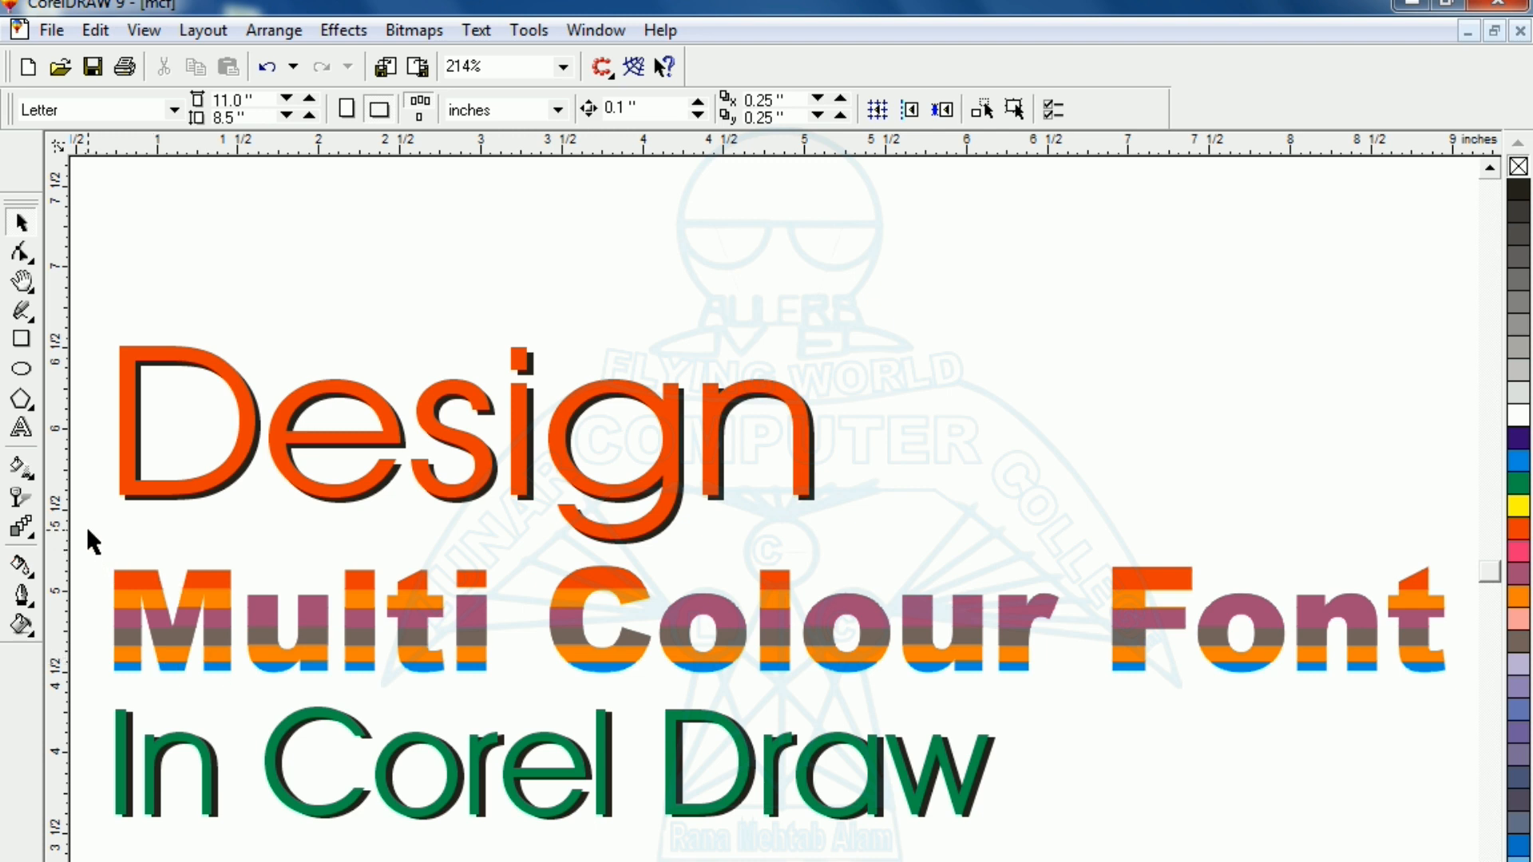
Inspect the separate colour-band pieces that make up the "Multi Colour Font" line, especially the word "Multi".
drag(95, 551, 471, 695)
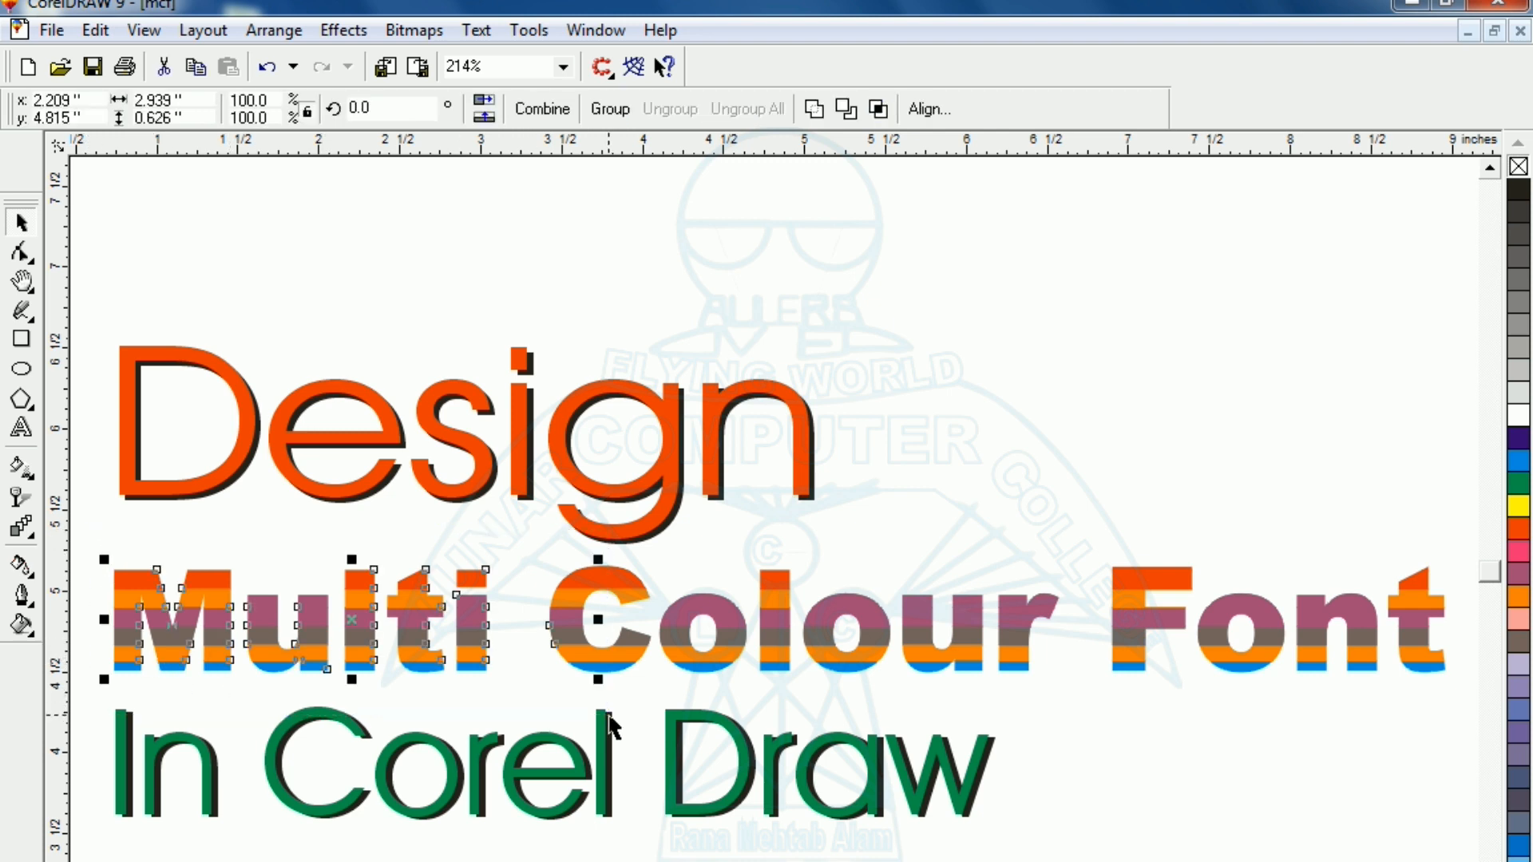
click(474, 703)
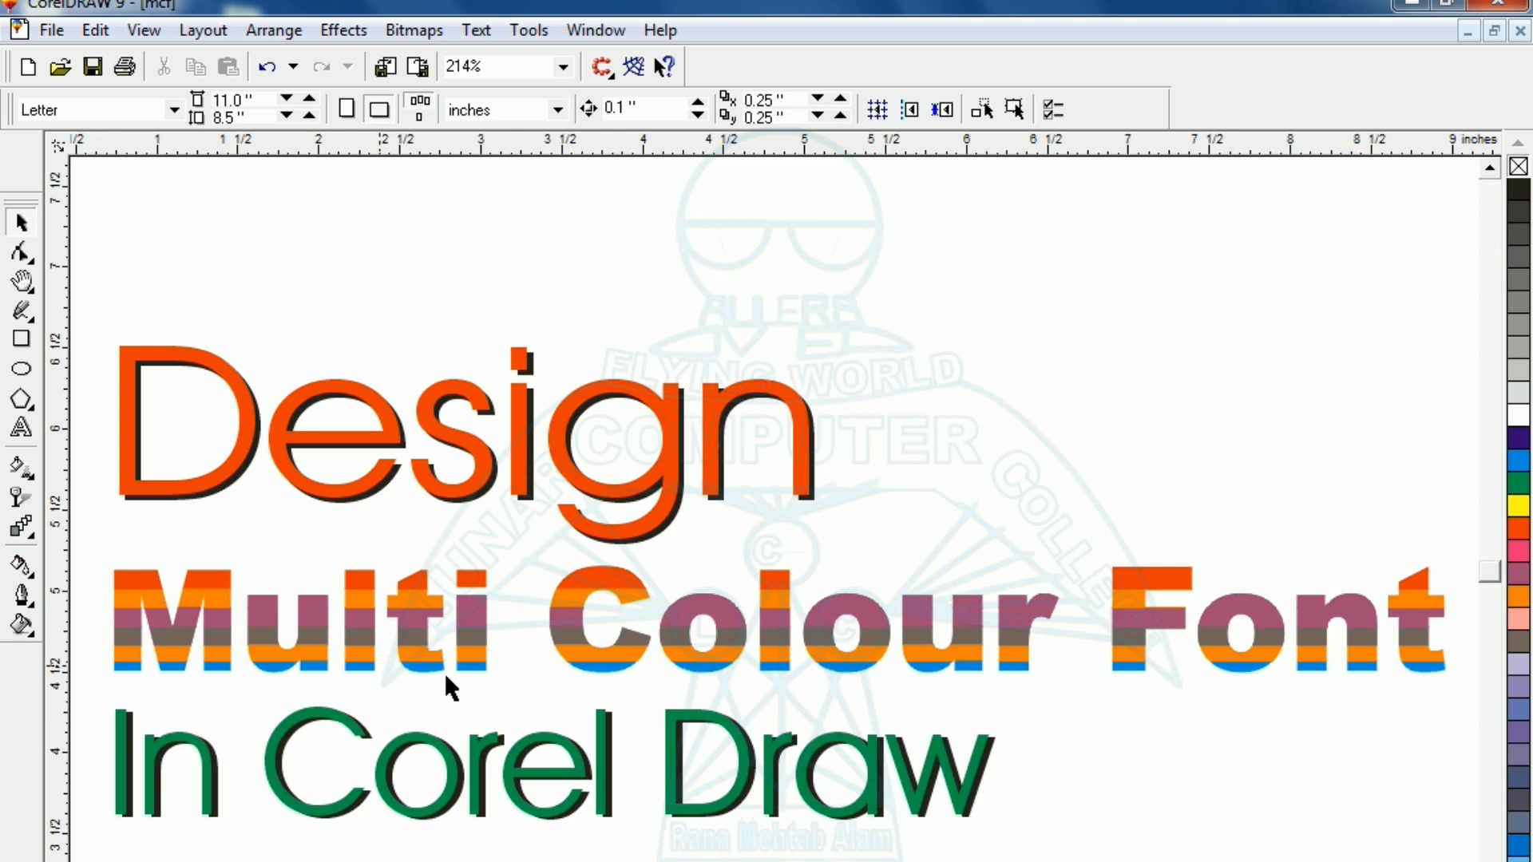
drag(1413, 709, 1460, 706)
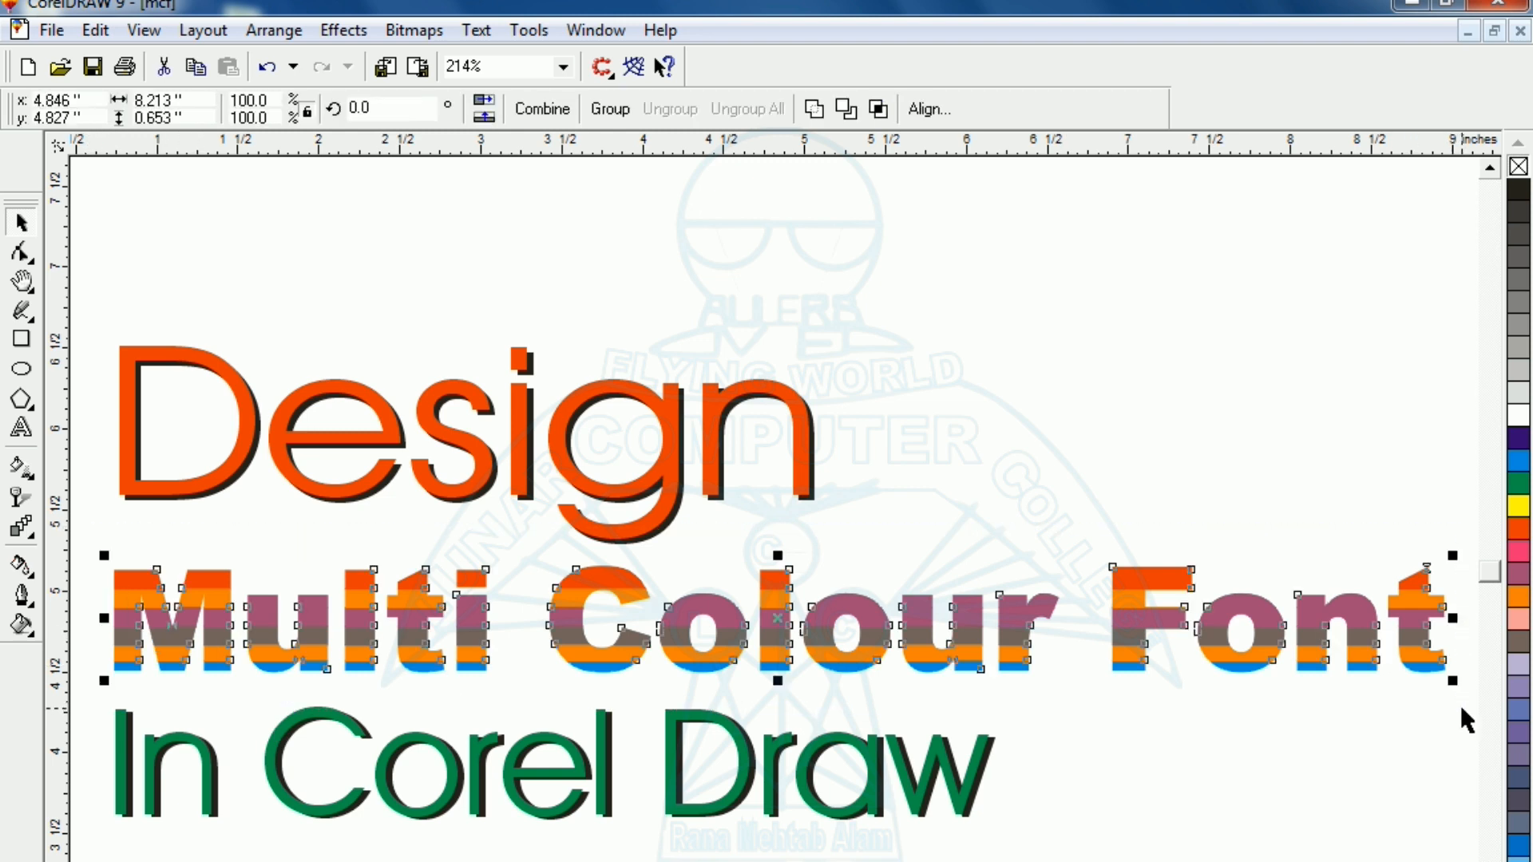
click(648, 858)
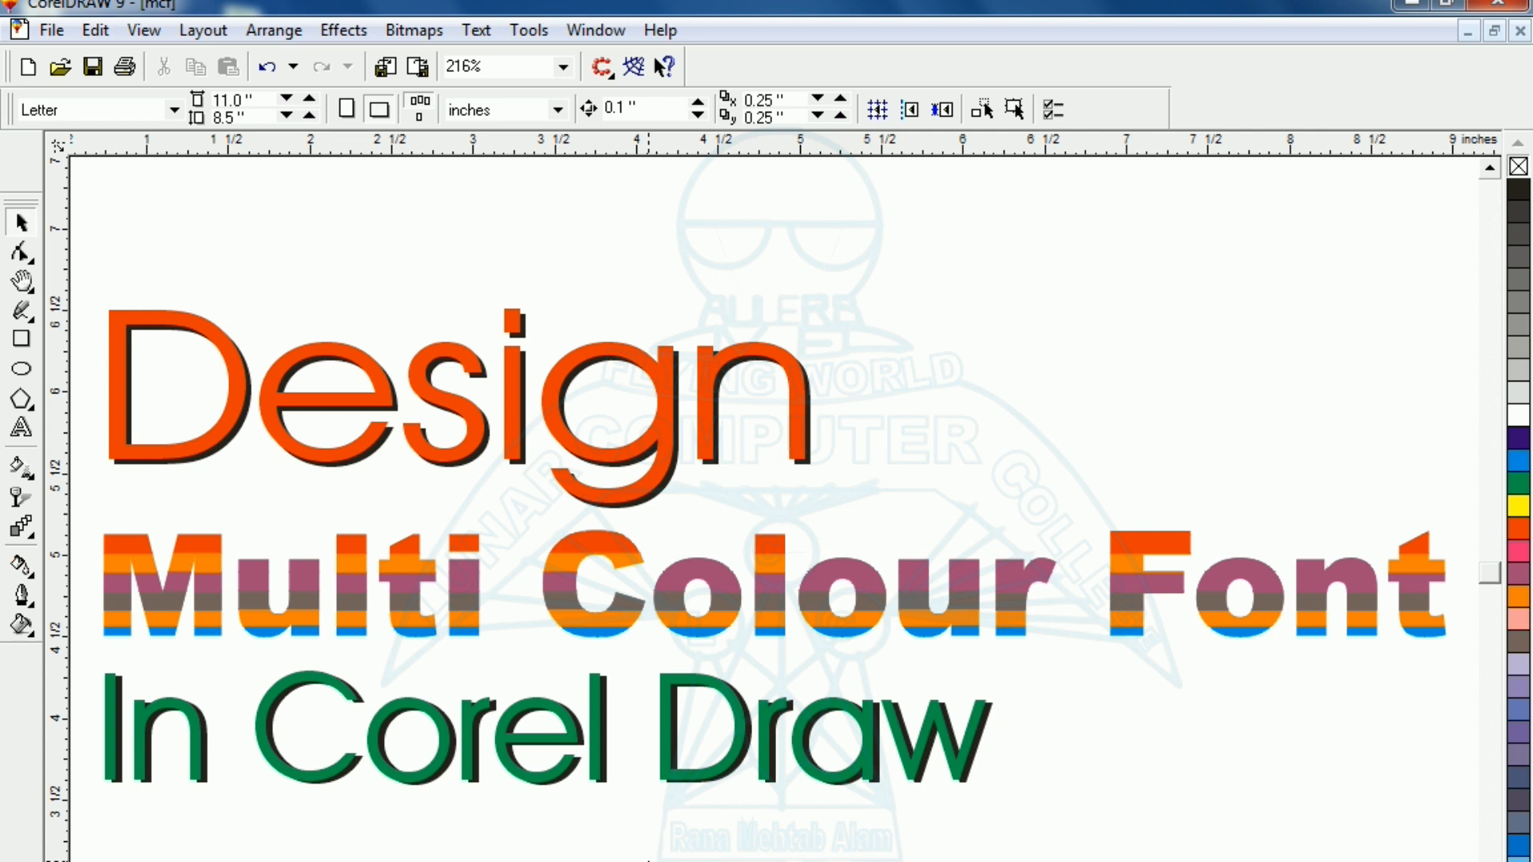
drag(87, 514, 523, 692)
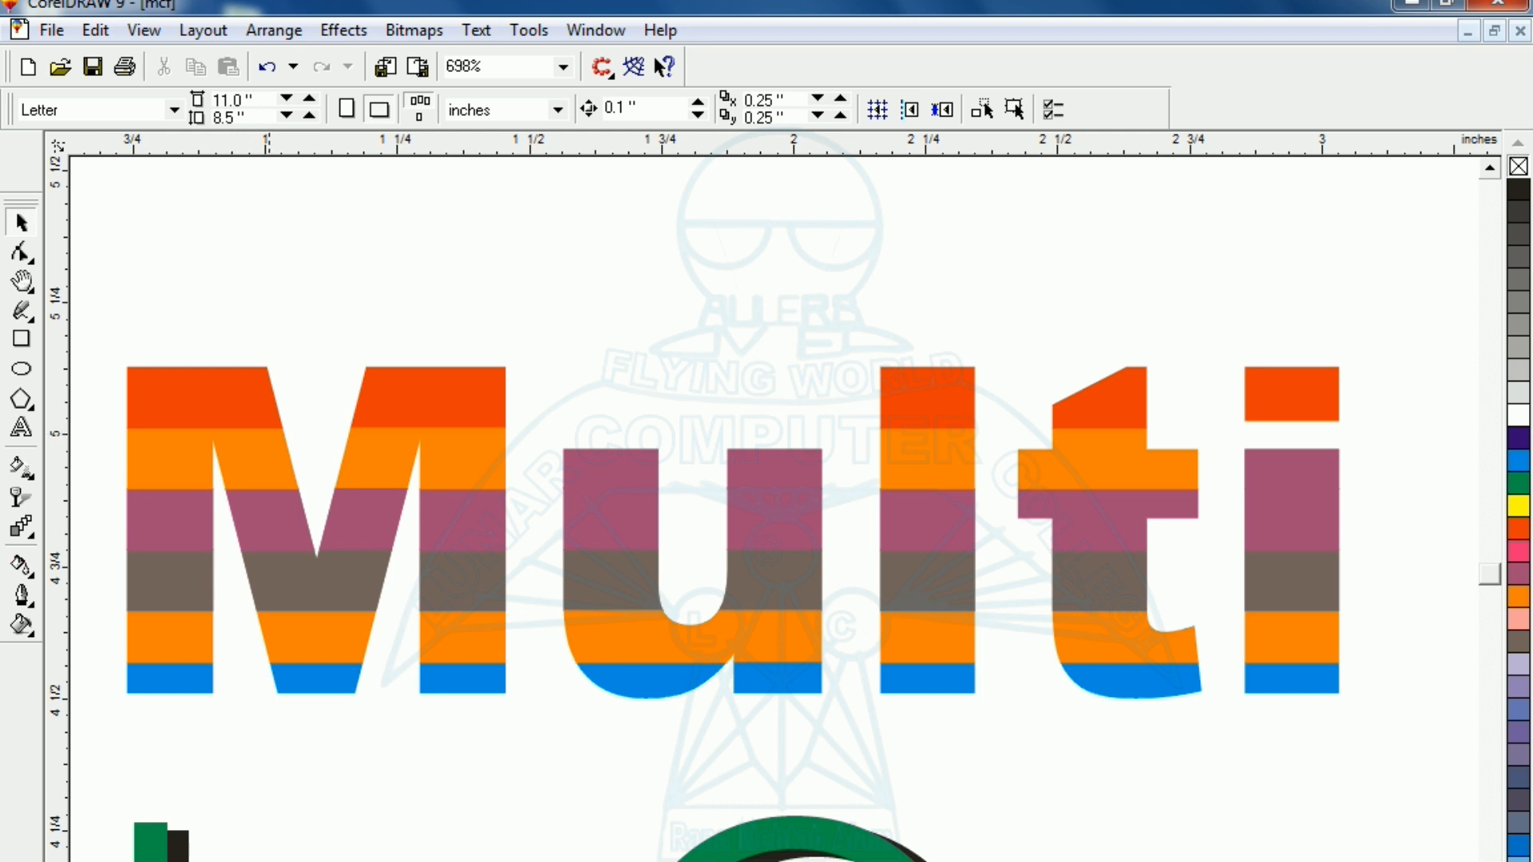
scroll(774, 511, left, 2)
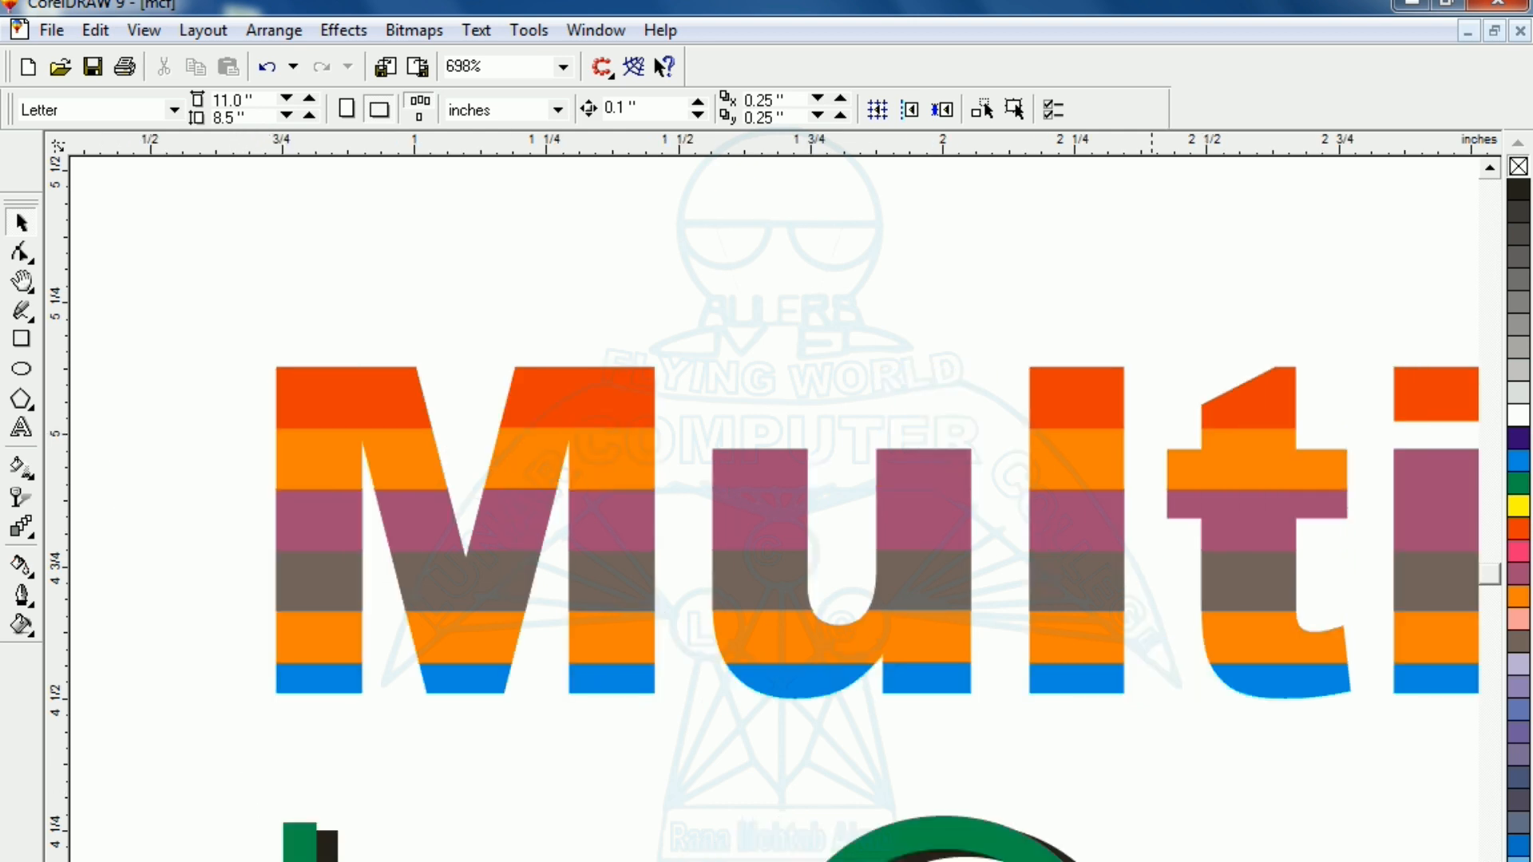
scroll(775, 511, right, 2)
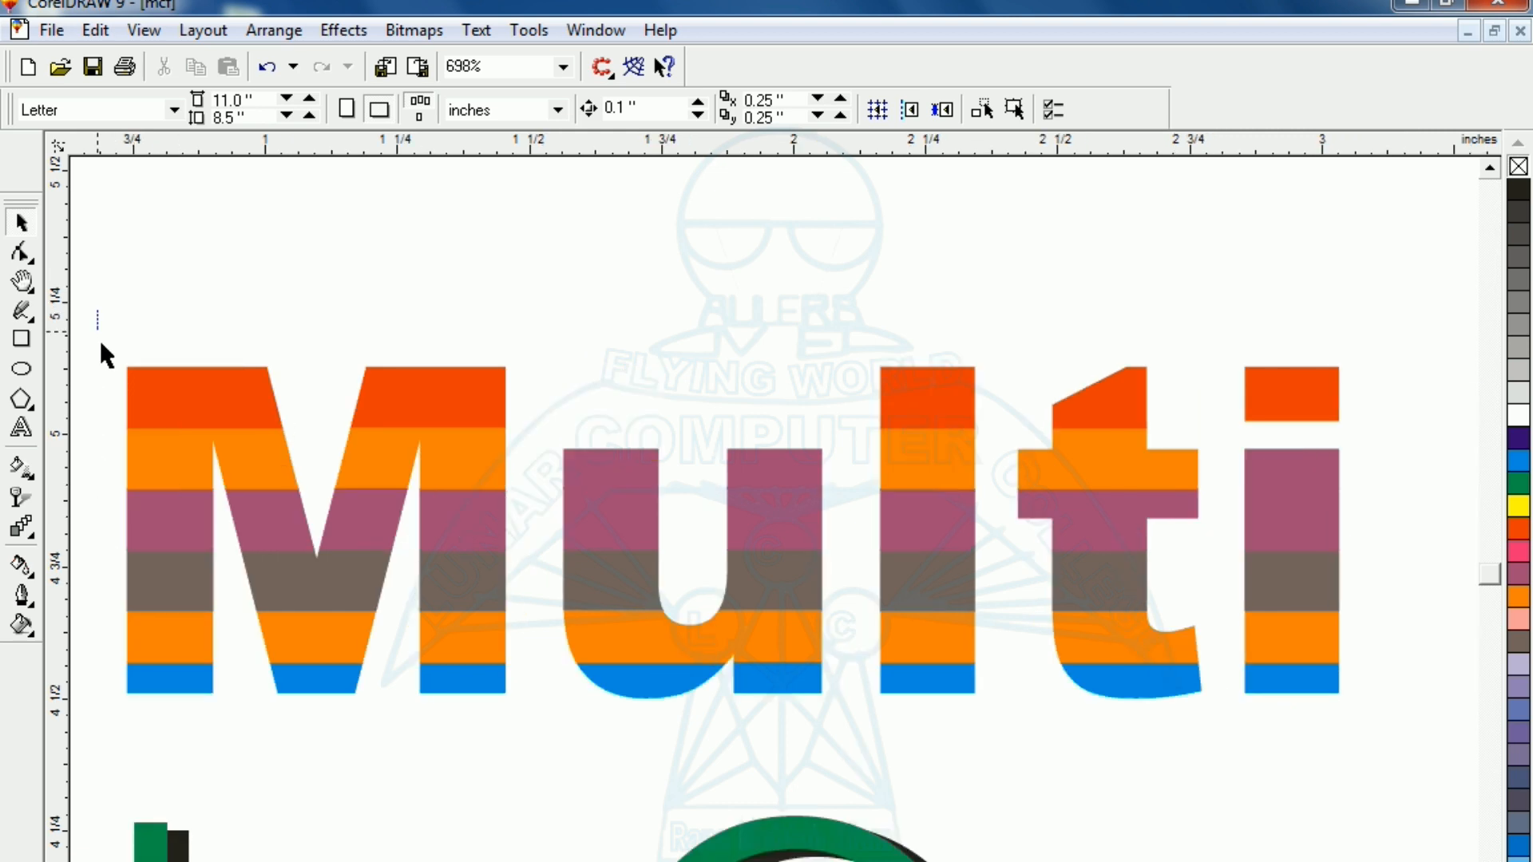
Give the uppermost band pieces of the word "Multi" a black outline and a white fill.
drag(97, 311, 1405, 444)
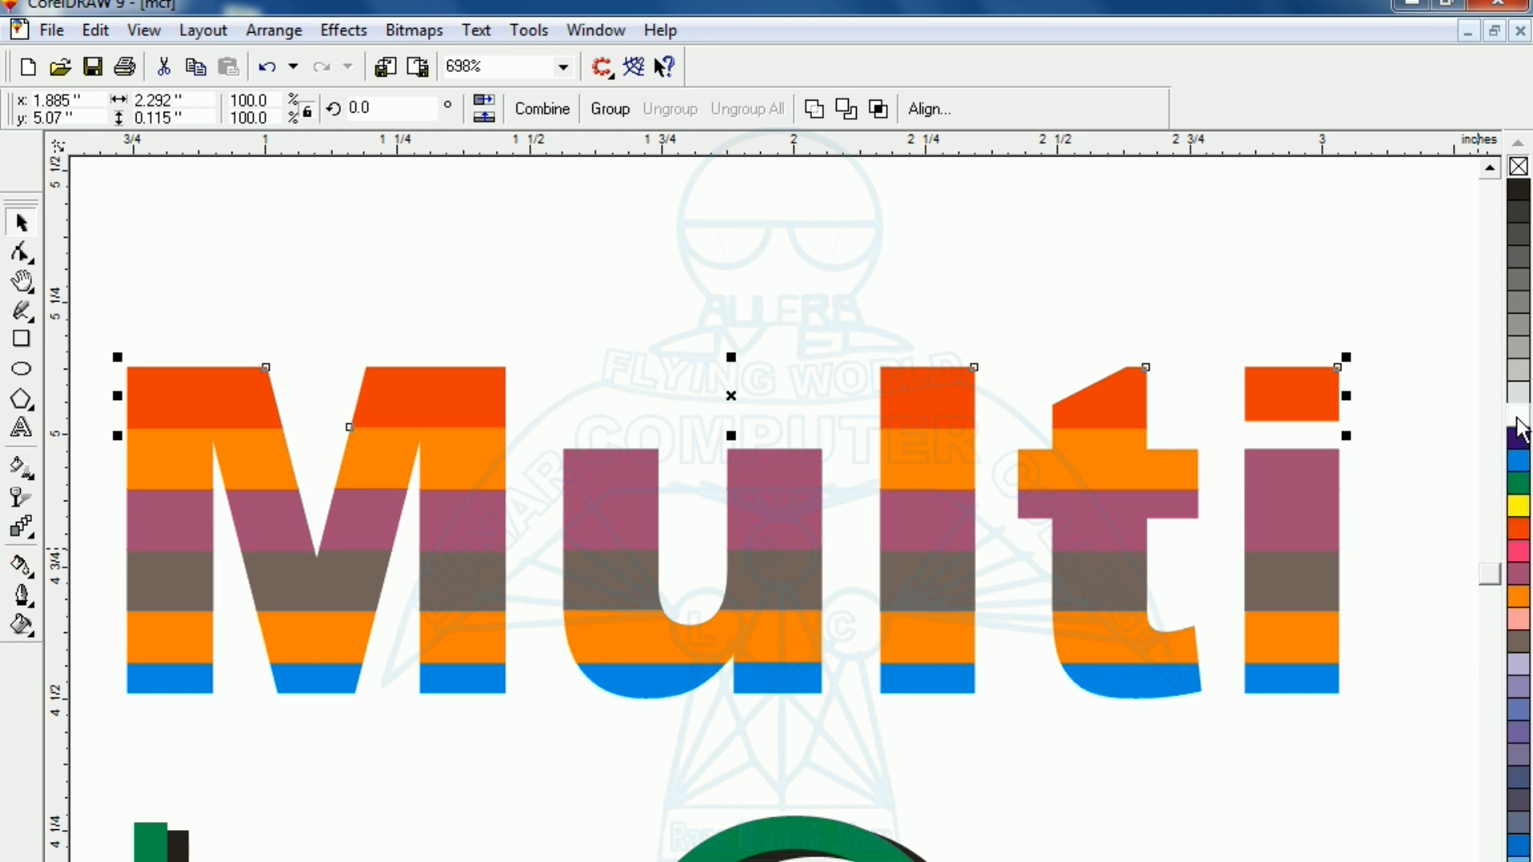
click(1517, 620)
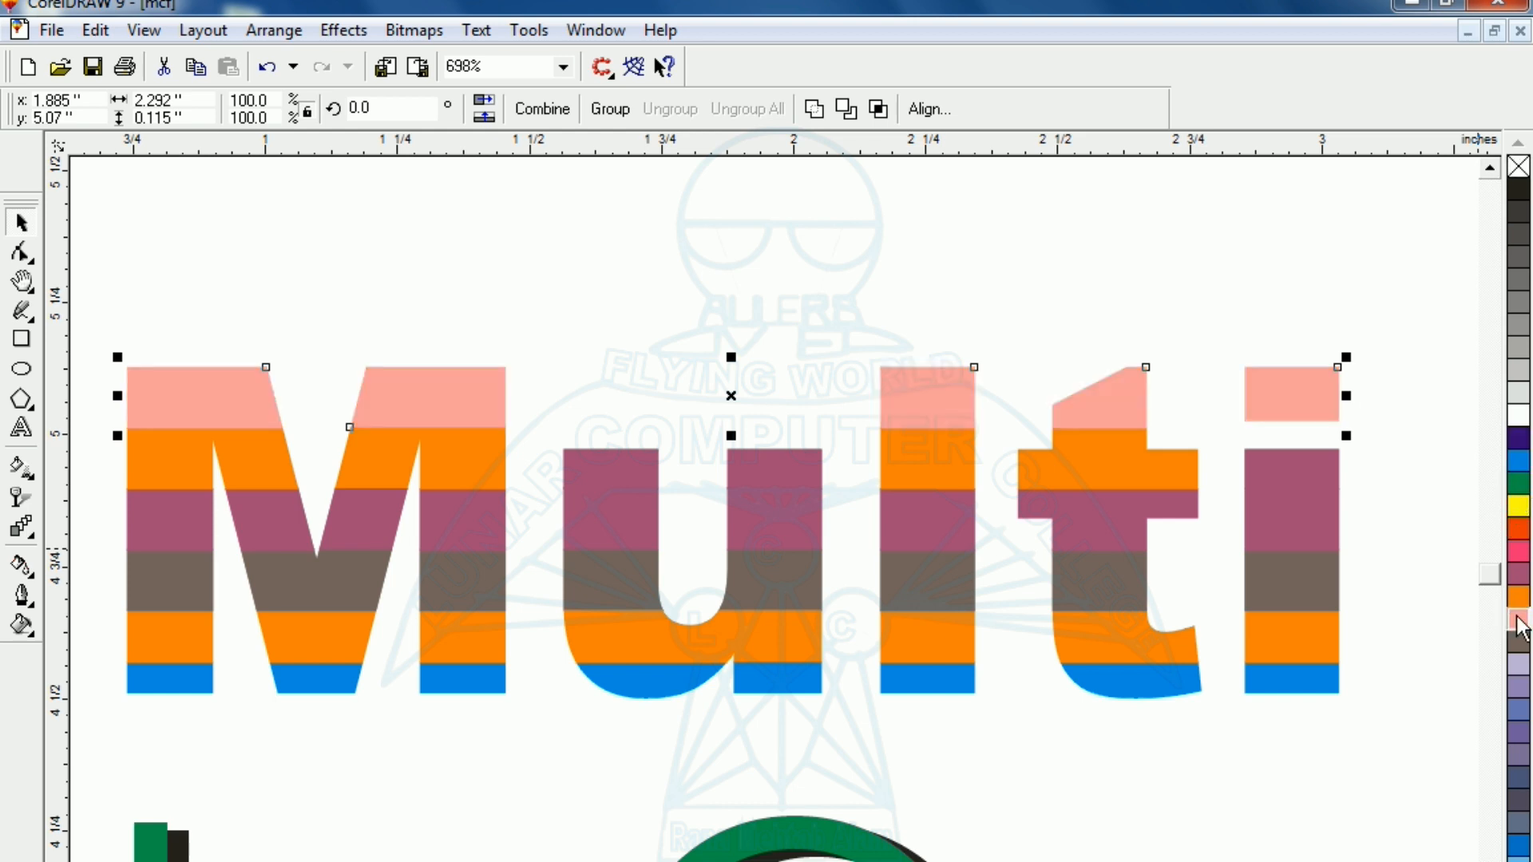
right_click(1517, 193)
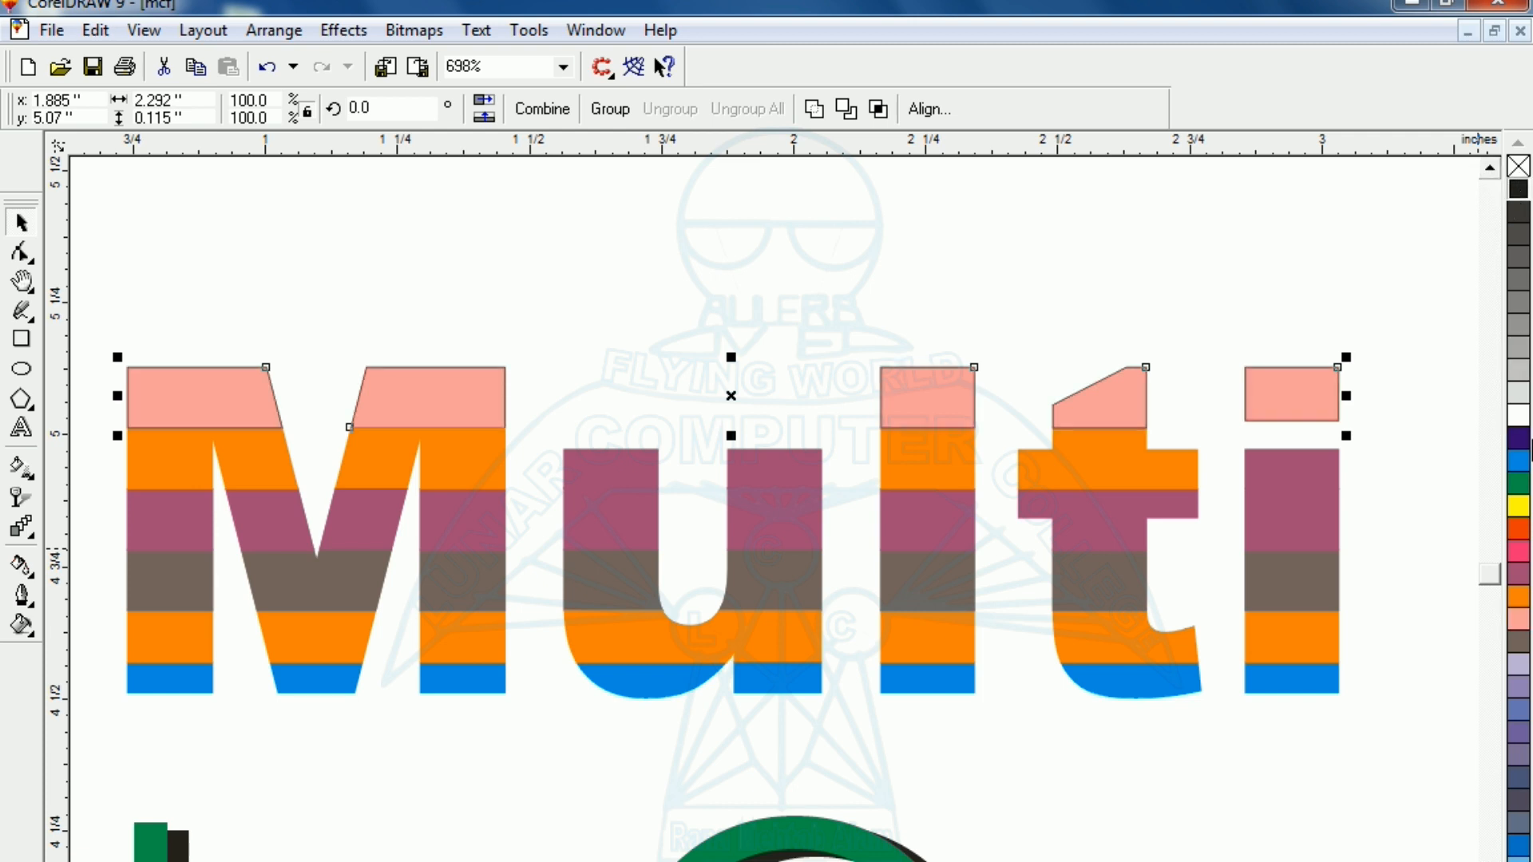
click(1517, 415)
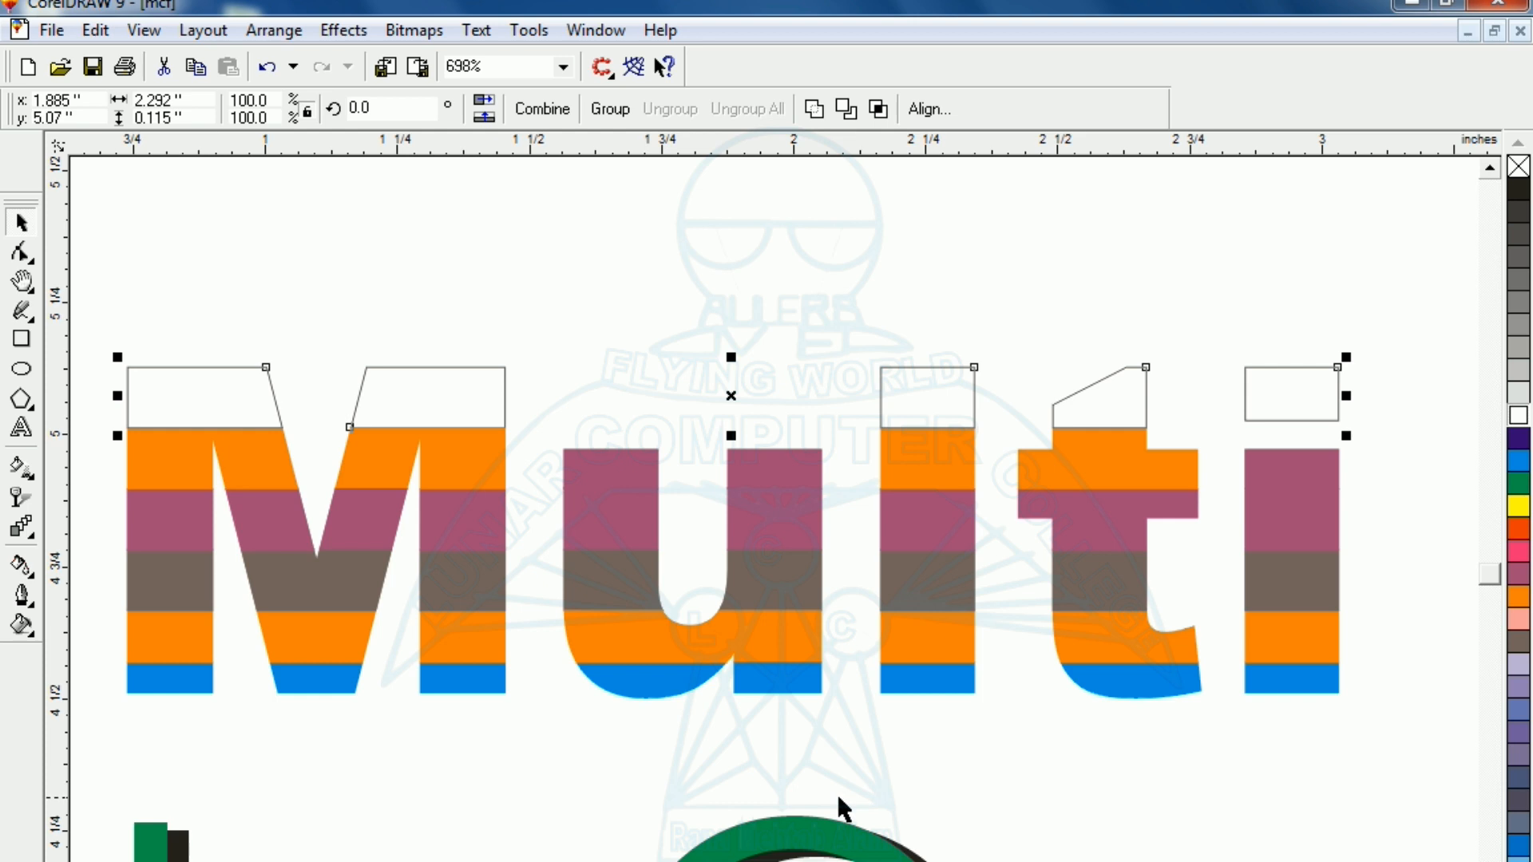
click(579, 792)
click(828, 498)
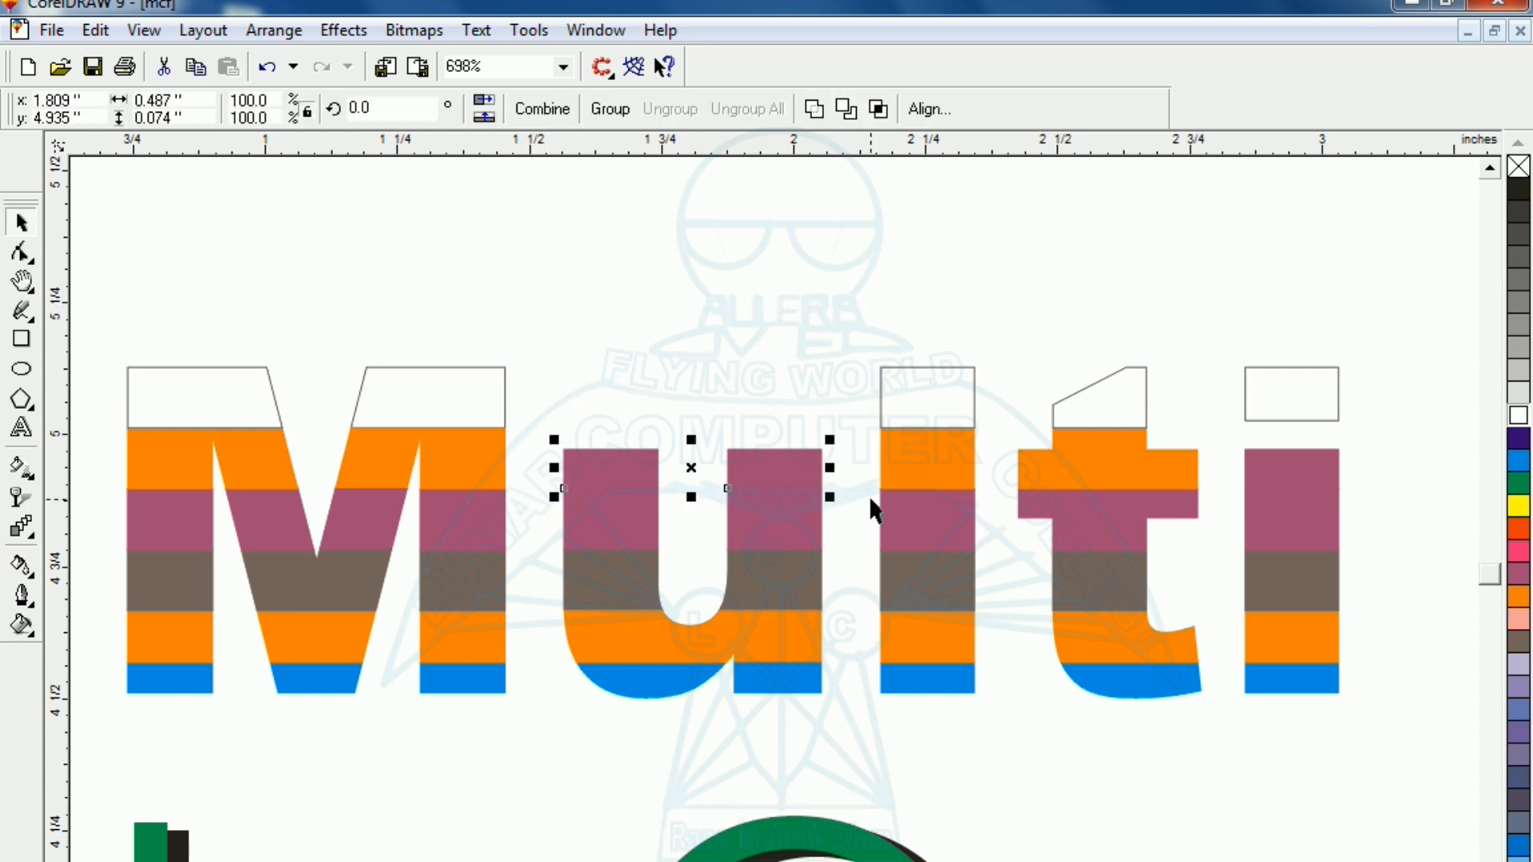
click(640, 375)
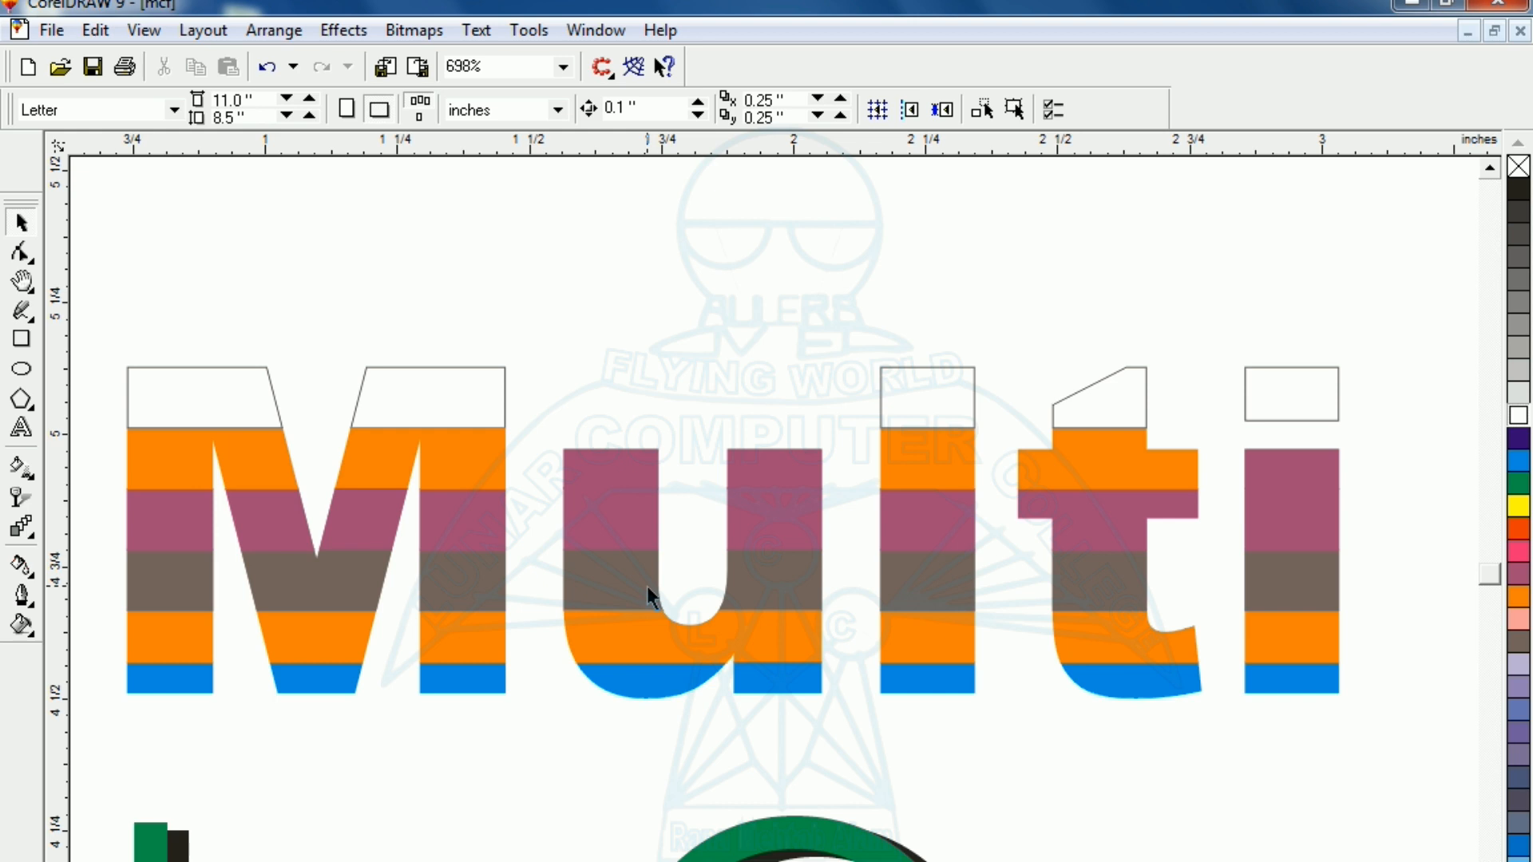
Delete all the artwork on the page.
key(F4)
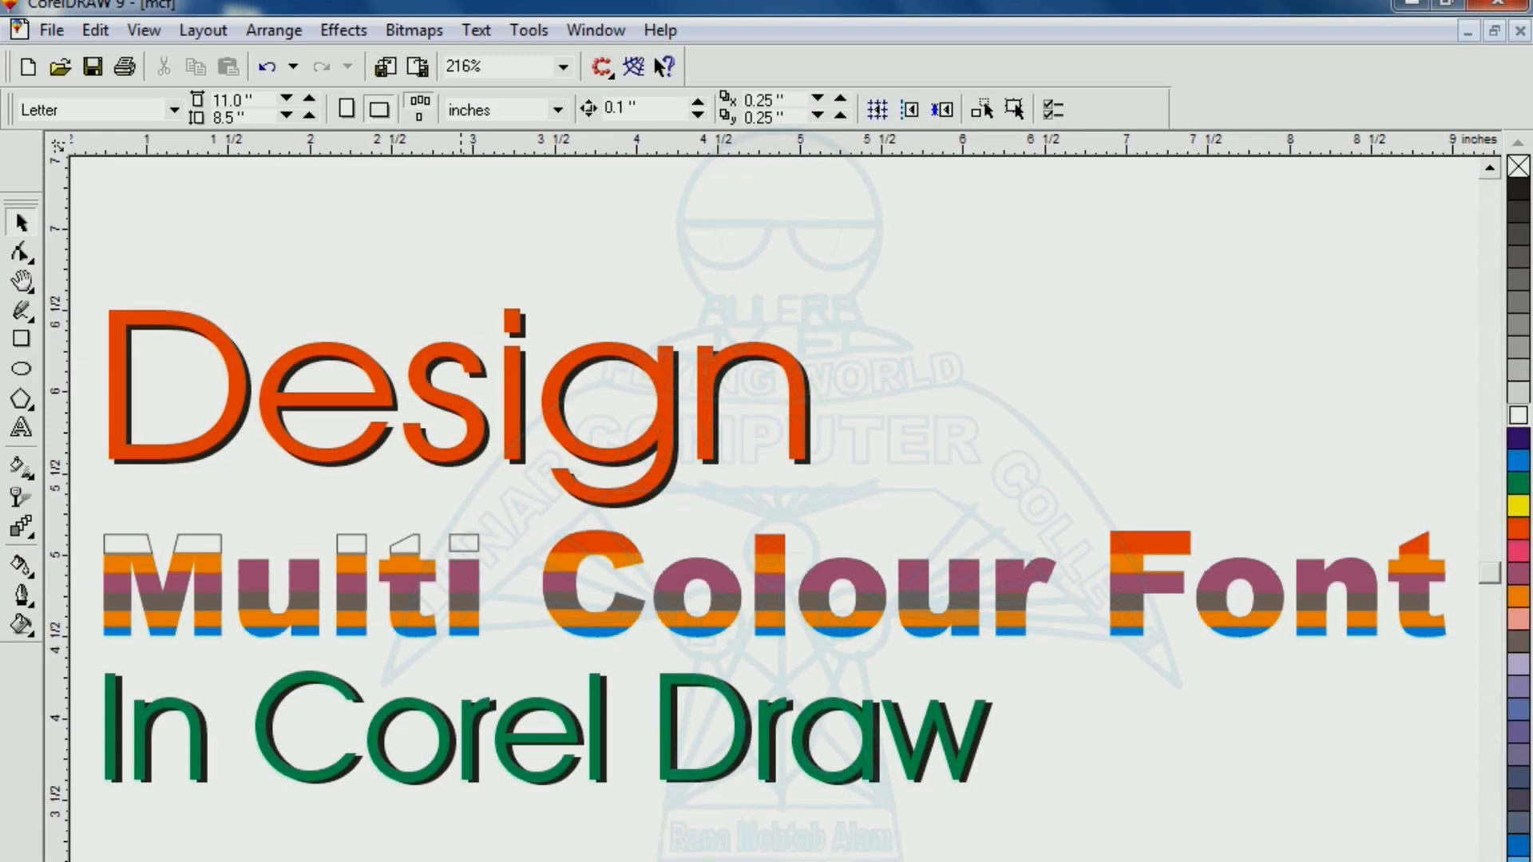
key(ctrl+a)
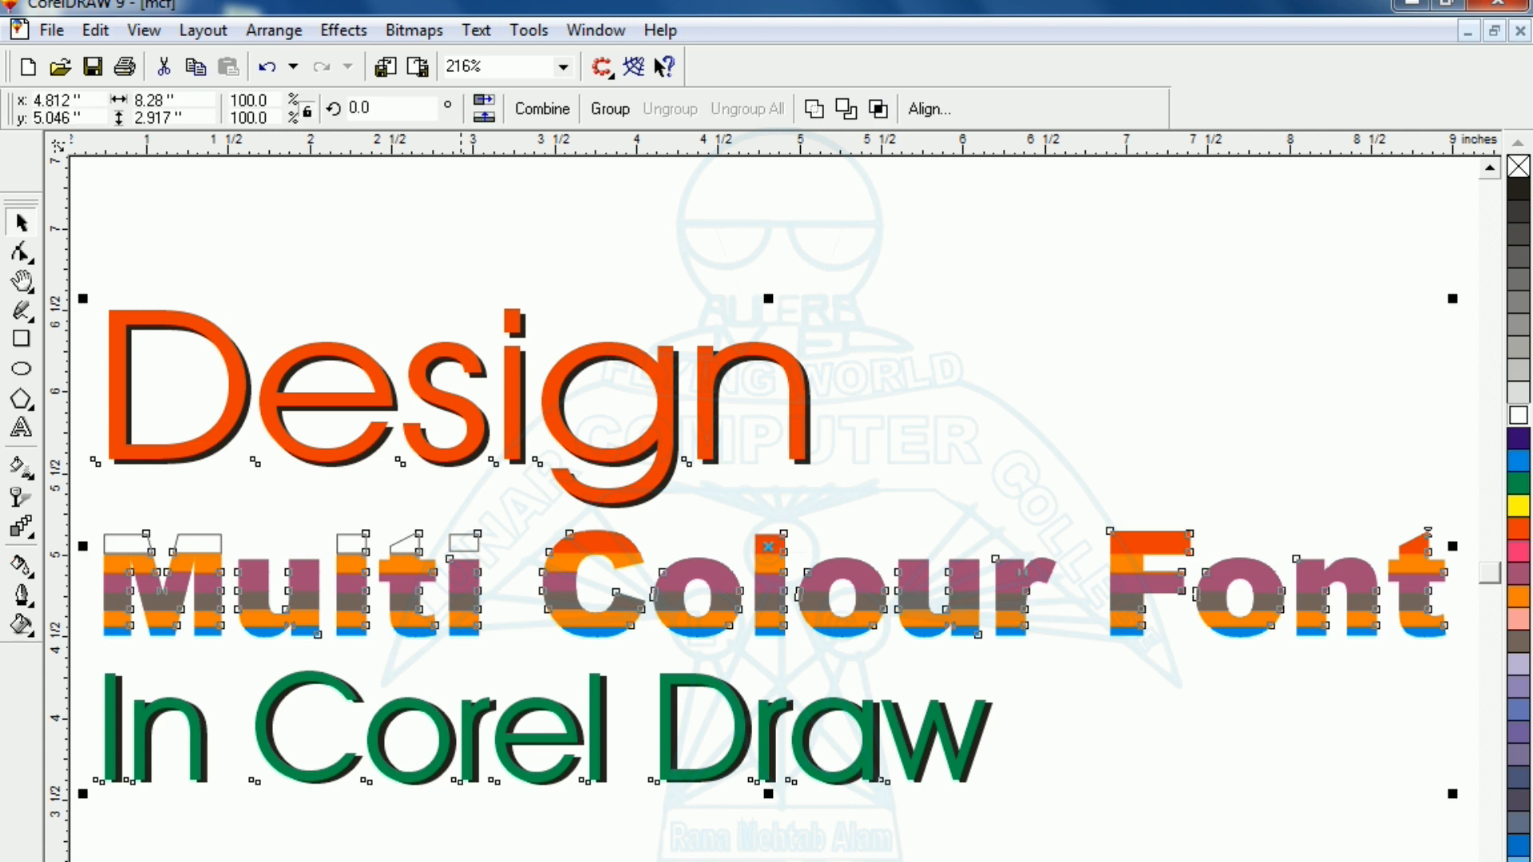
key(Delete)
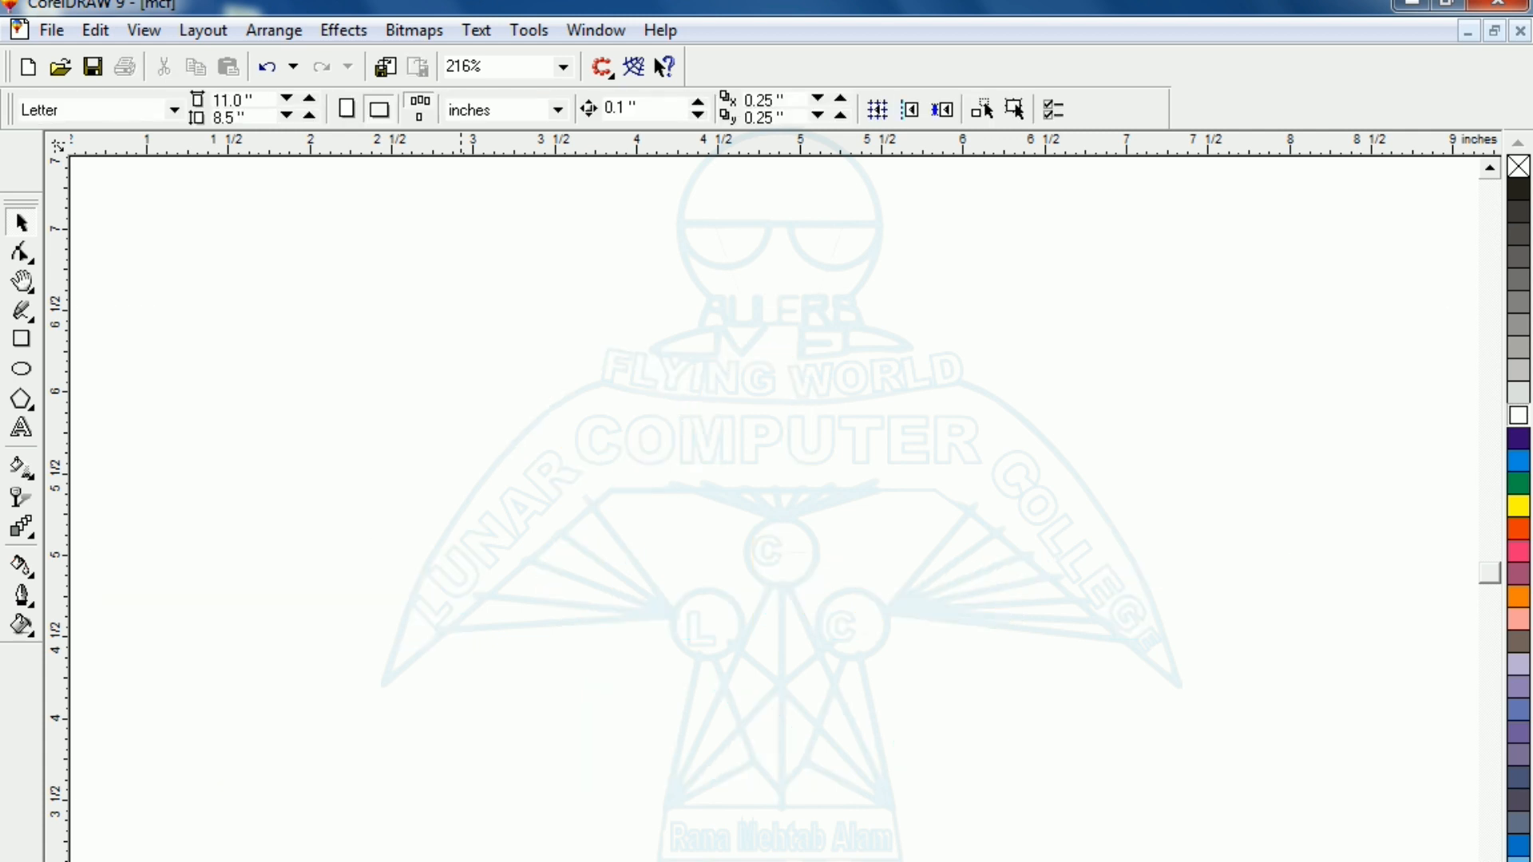
Add a four-letter first name as artistic text and enlarge it to about 152 pt.
click(20, 431)
click(281, 489)
text(Rana)
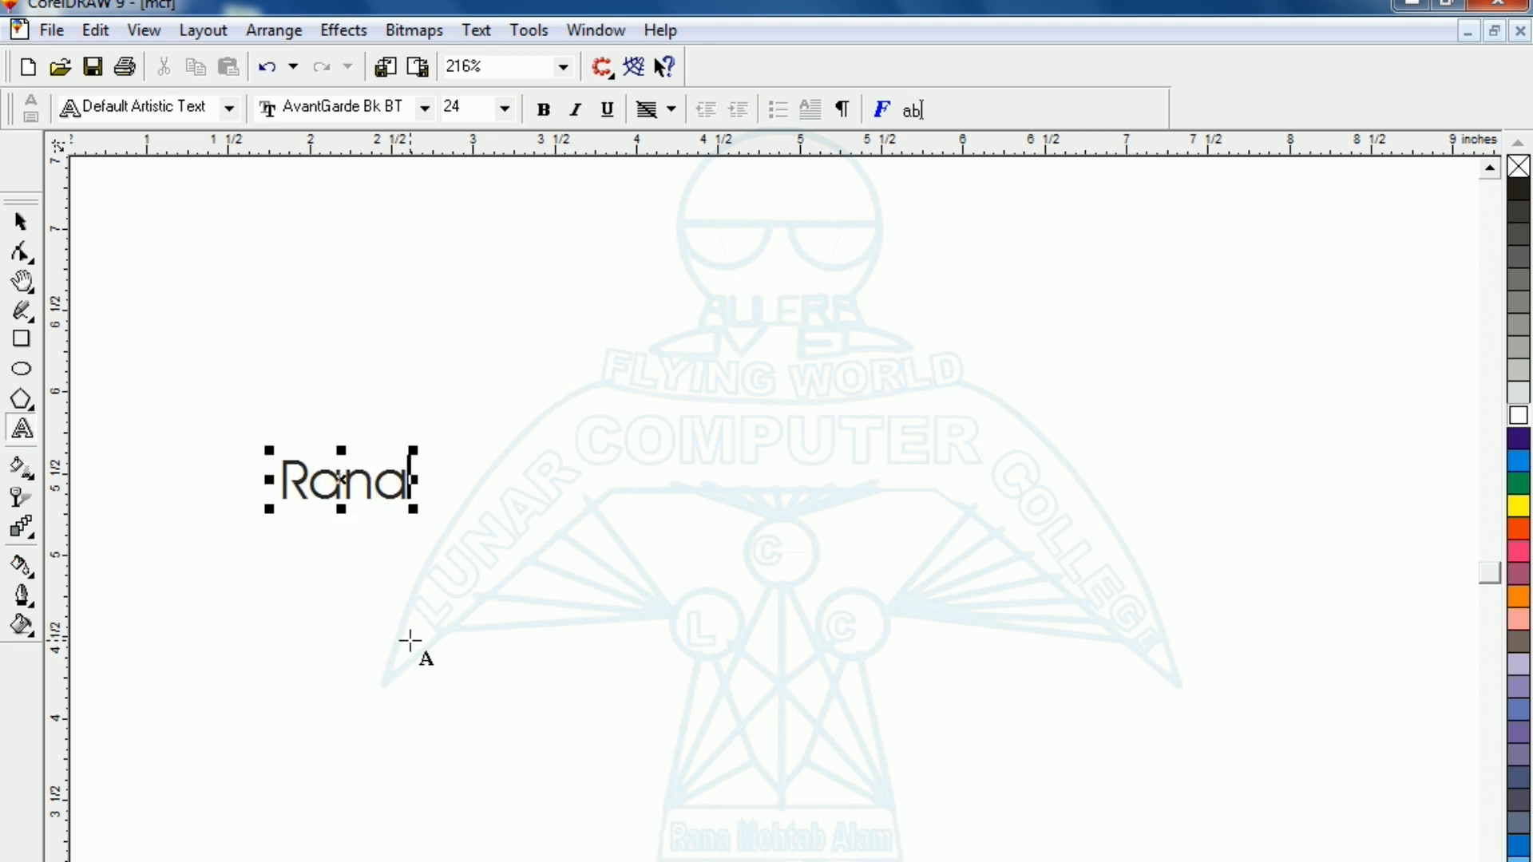
drag(413, 508, 1086, 759)
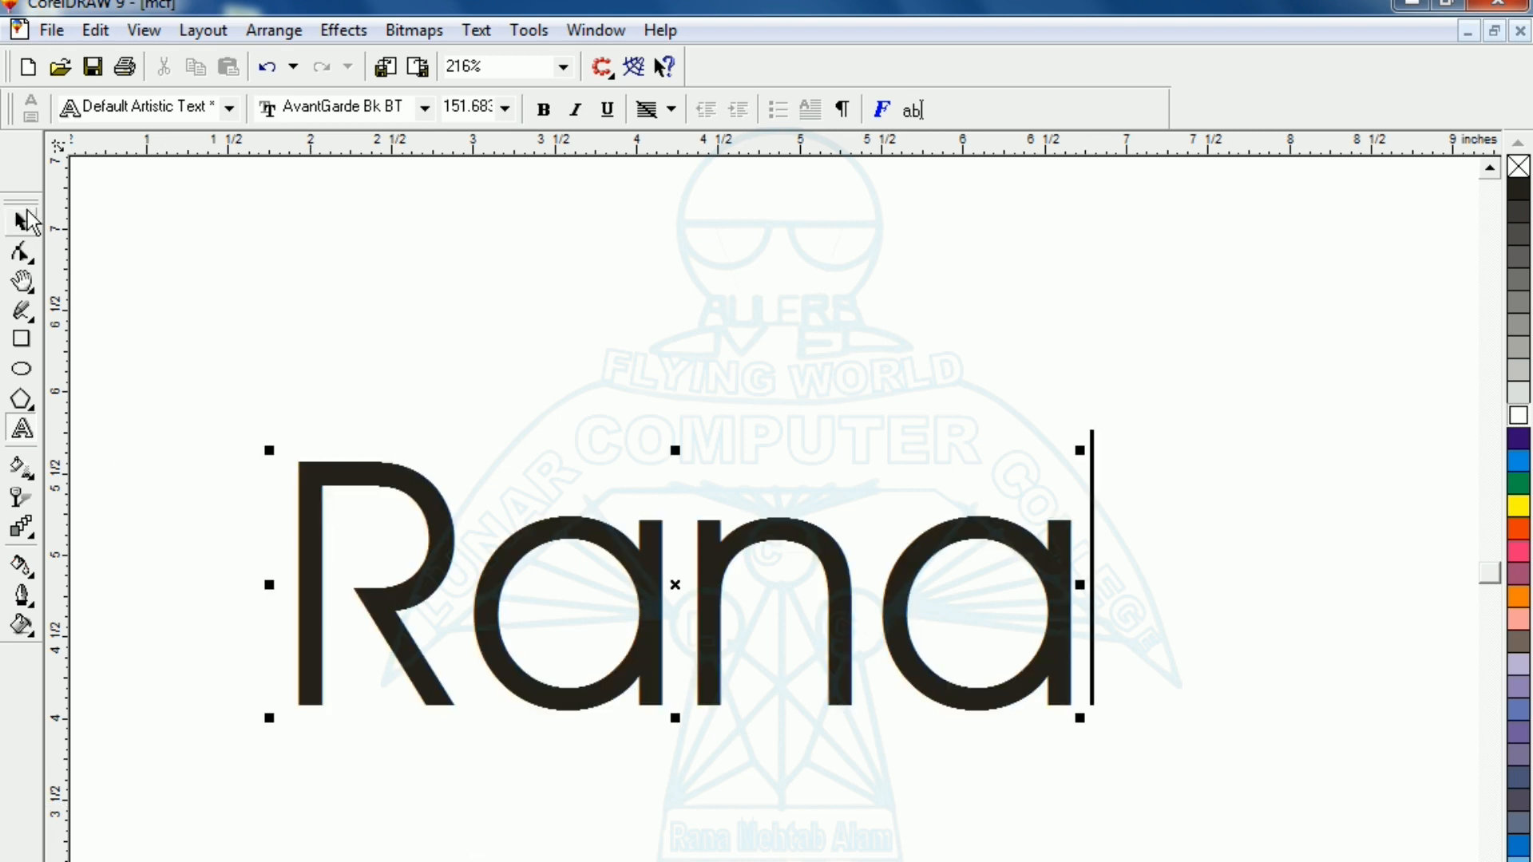
click(103, 271)
click(21, 222)
click(417, 506)
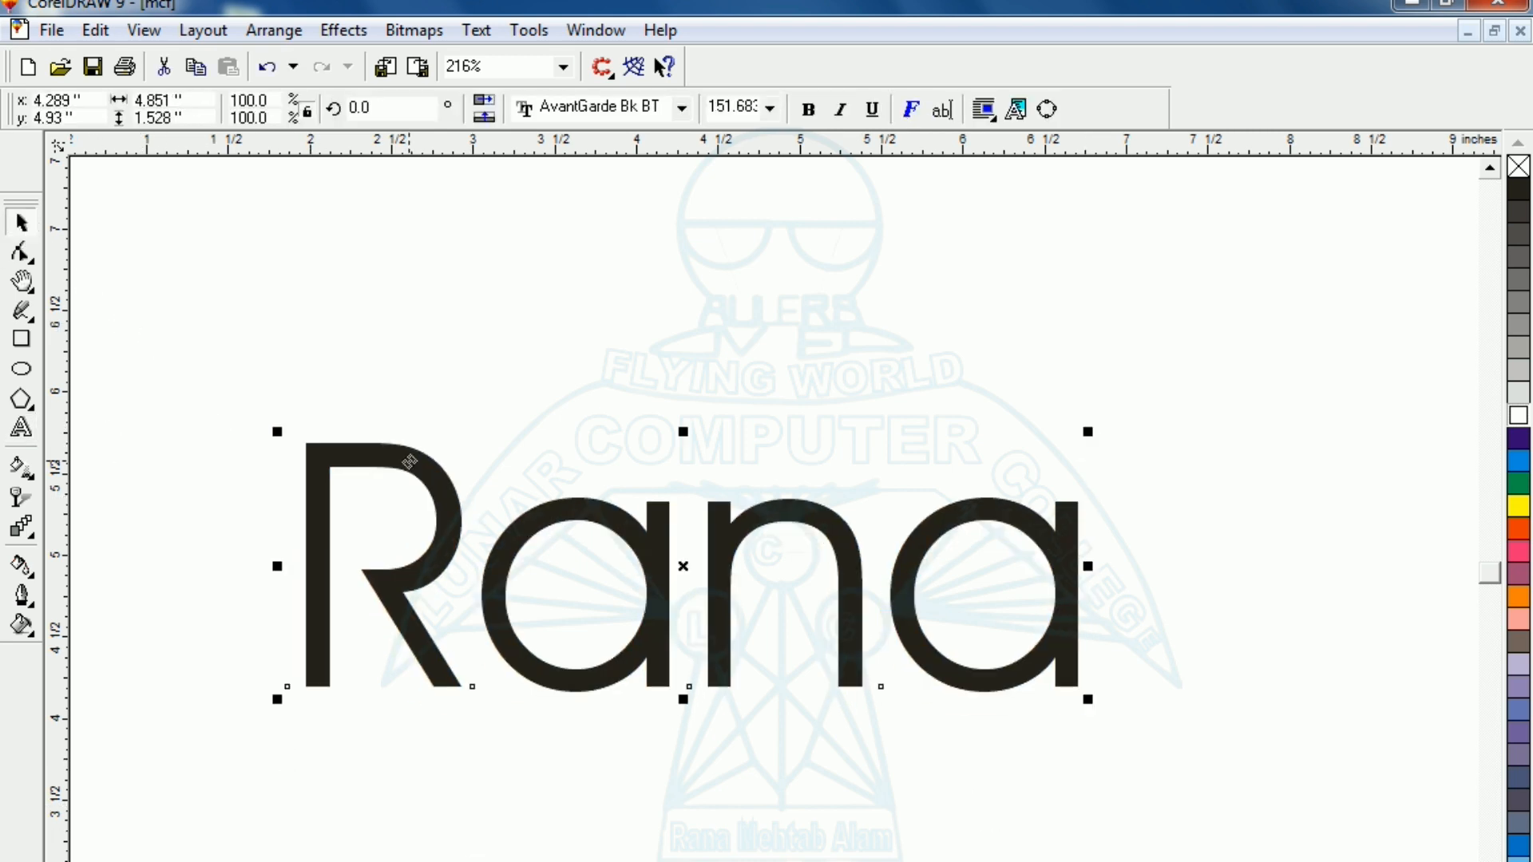
Set the font of the name text to Bauhaus 93.
click(682, 108)
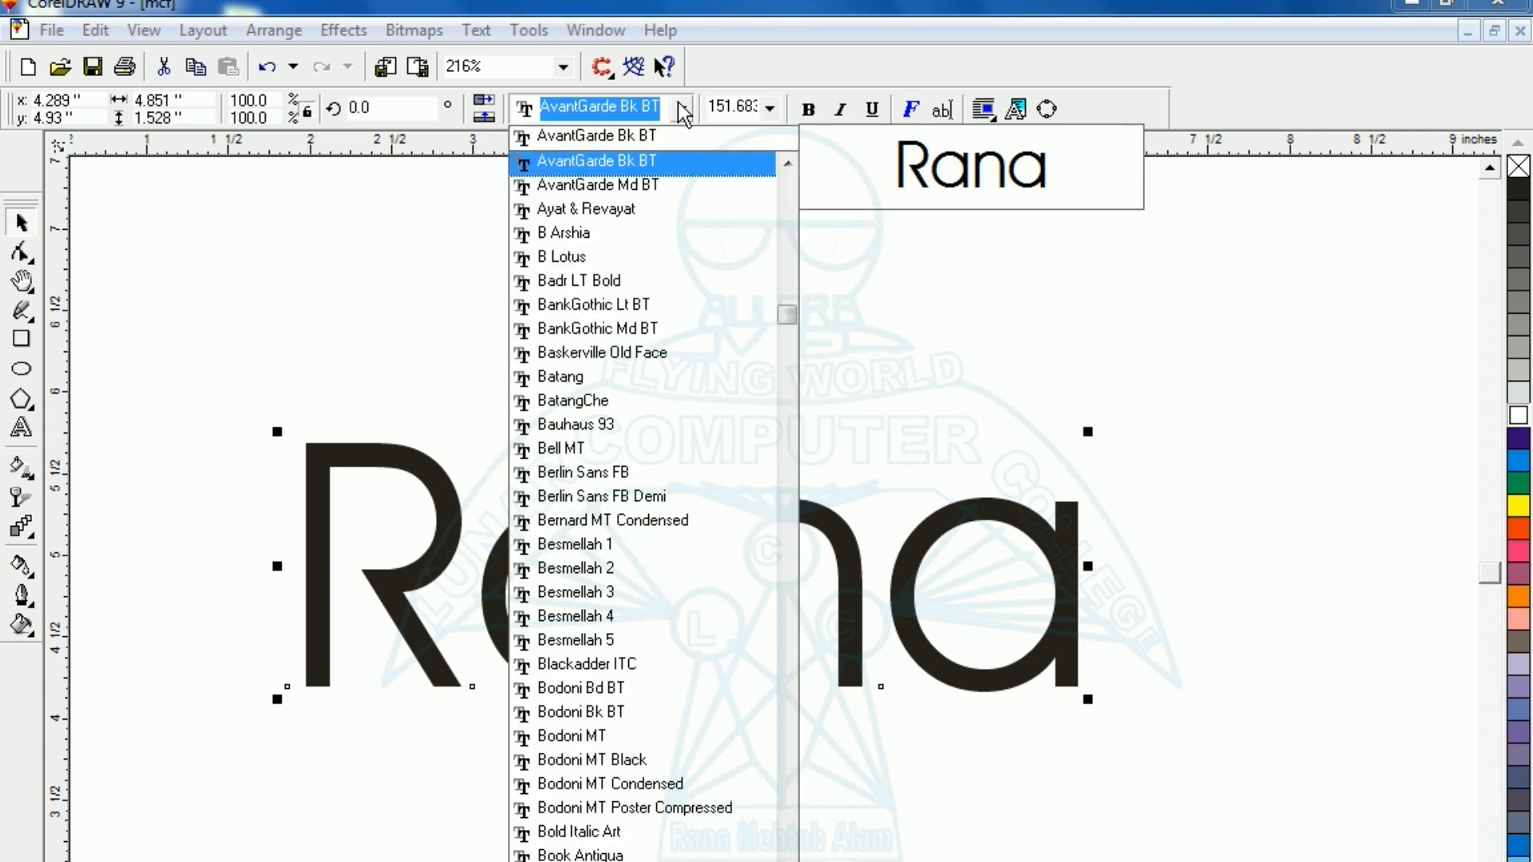
key(Down)
key(Down)
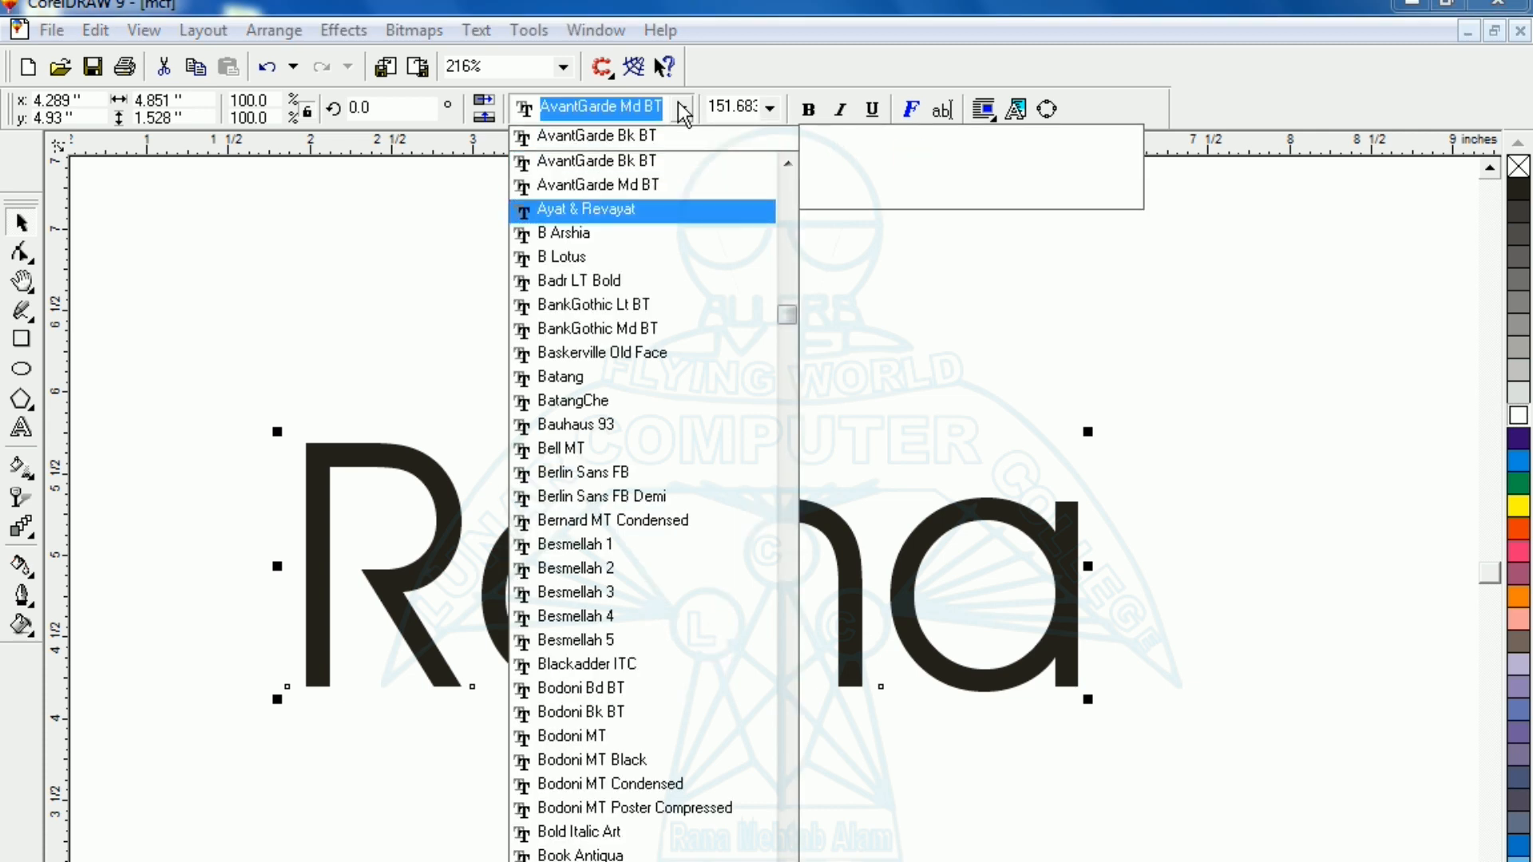
key(Down)
key(Down)
key(Down)
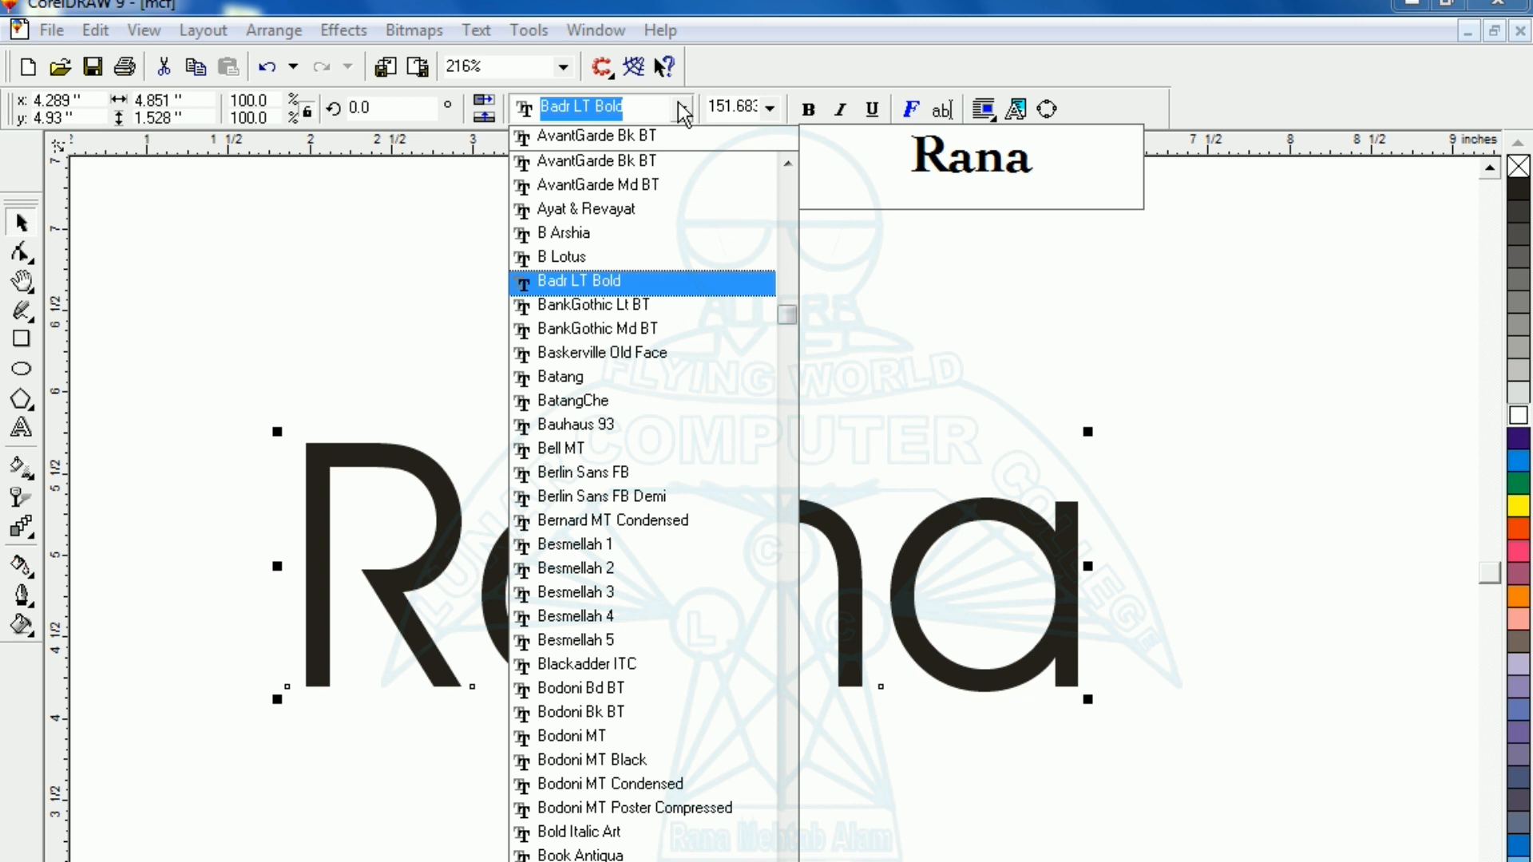
key(Down)
key(Down)
key(Down)
key(Down)
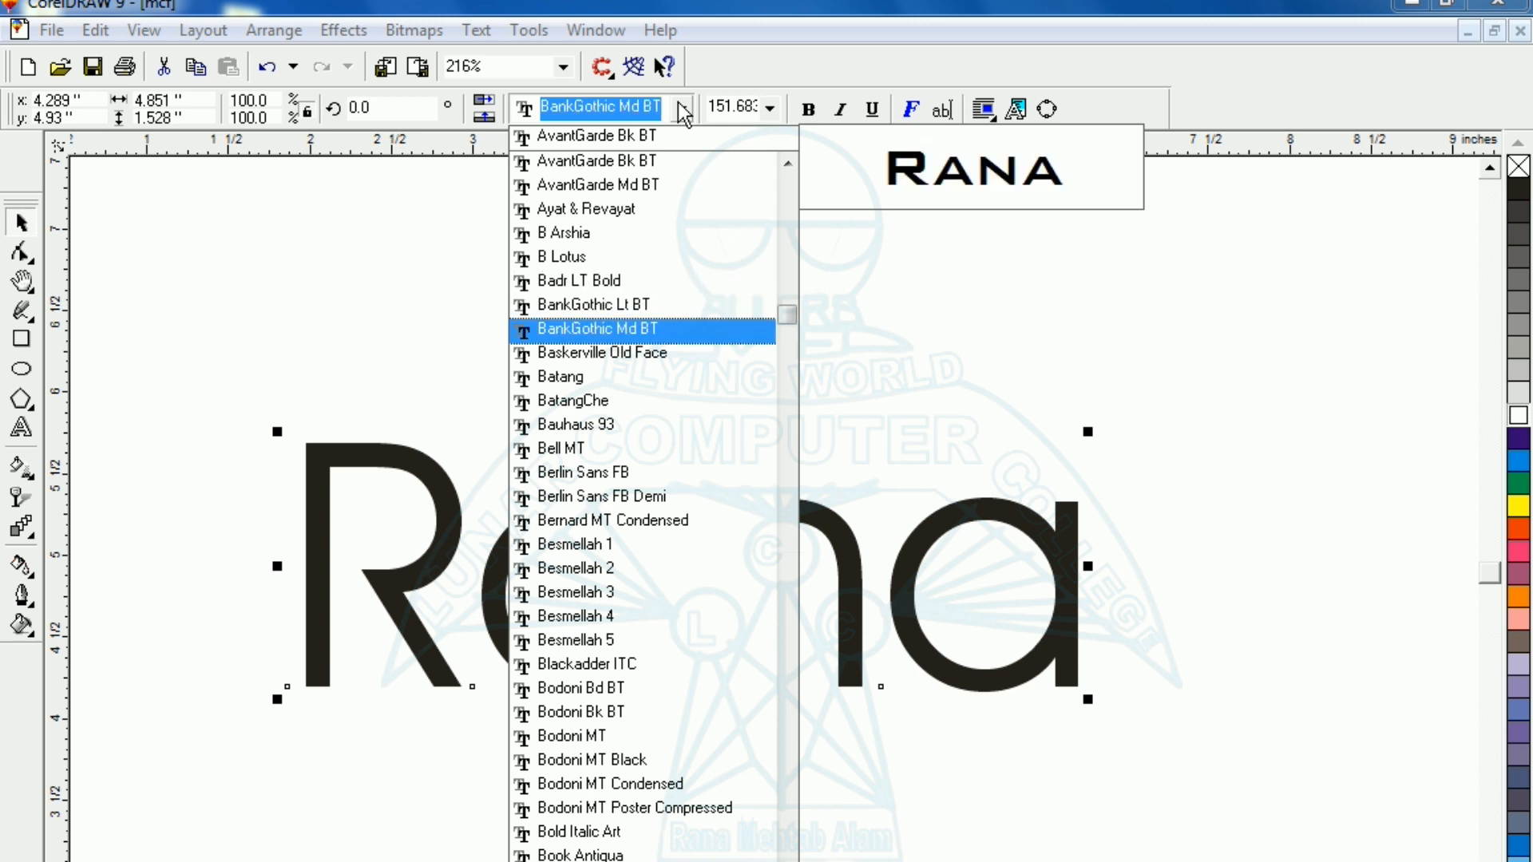
key(Down)
key(Down)
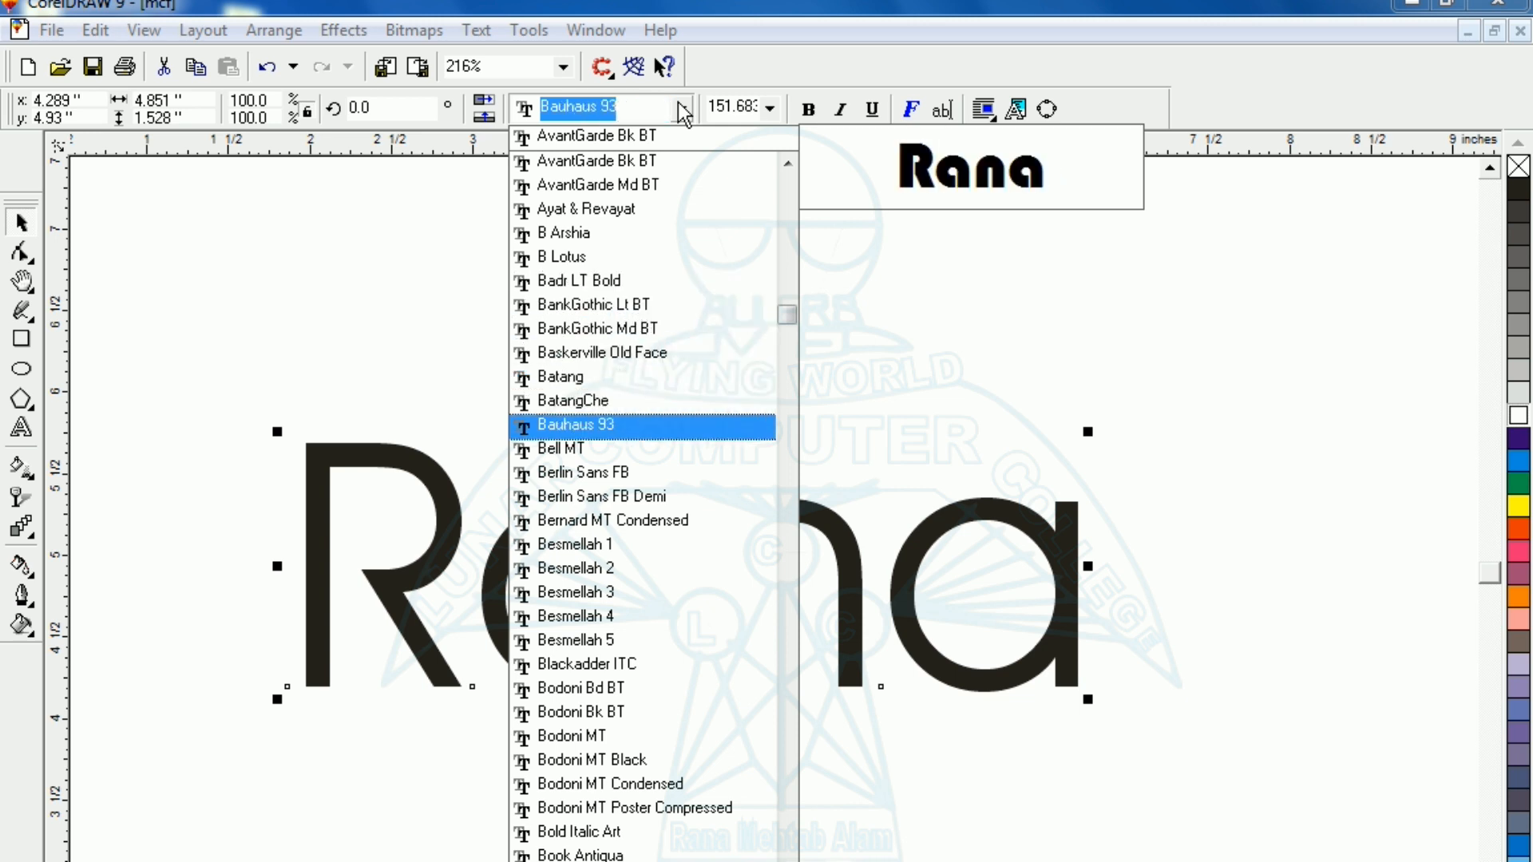
key(Return)
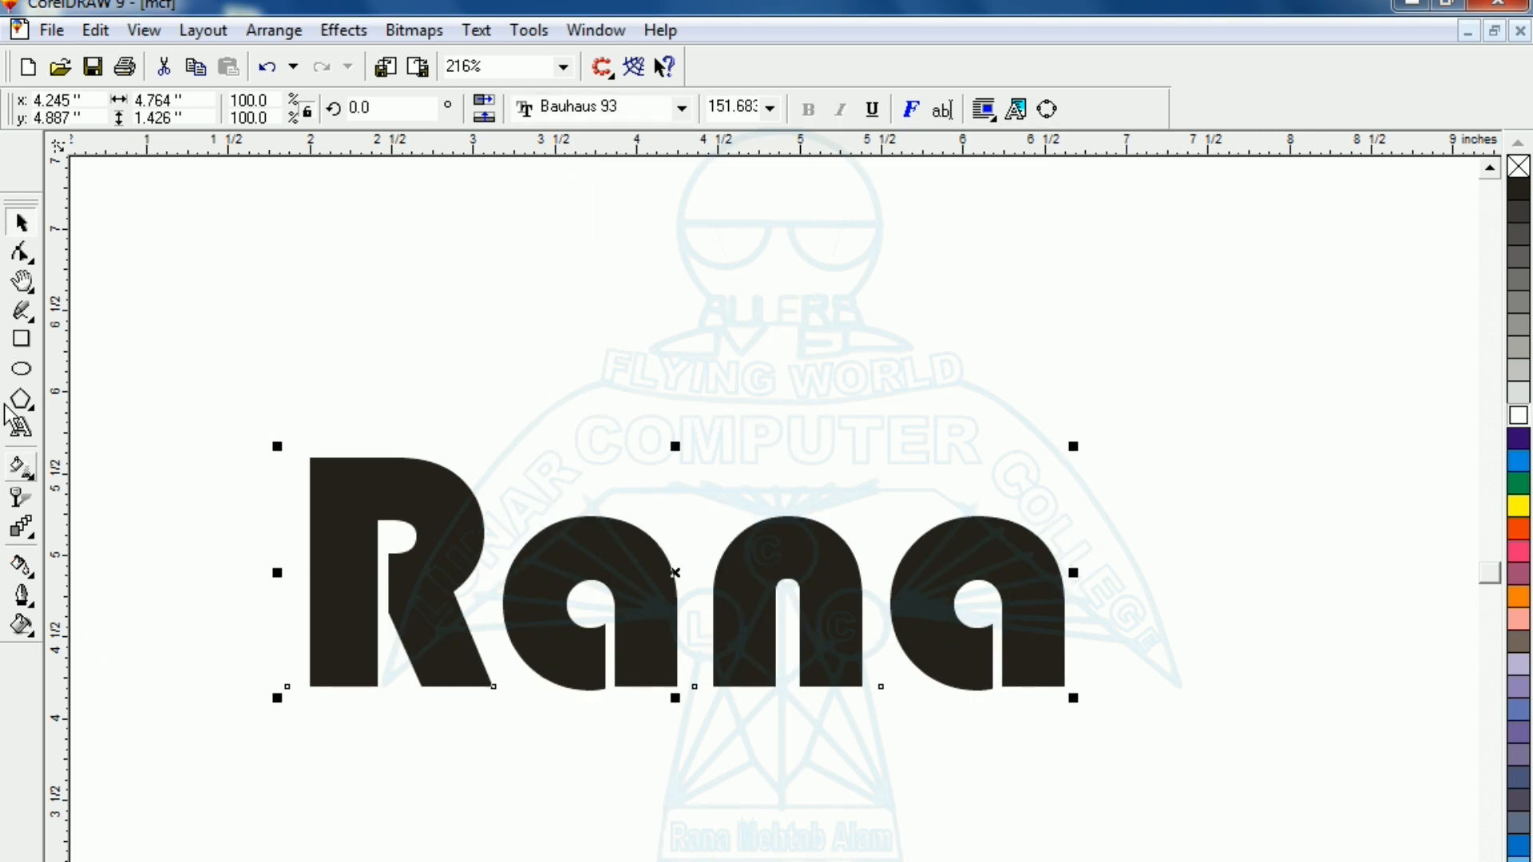
Give the name text a black outline and remove its fill.
click(206, 393)
click(322, 486)
key(ctrl+z)
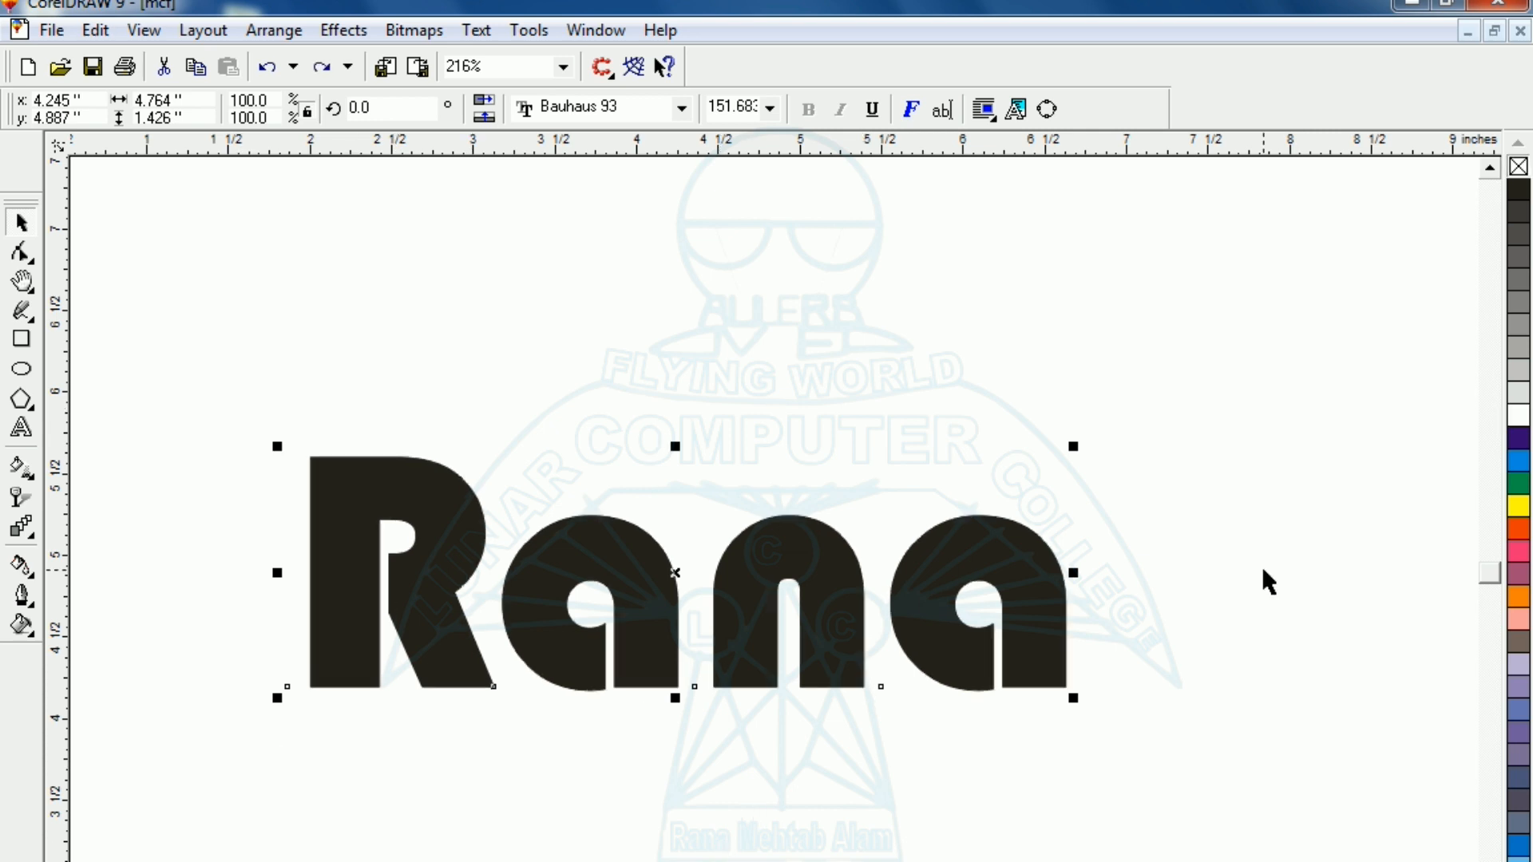
click(1520, 192)
click(1519, 167)
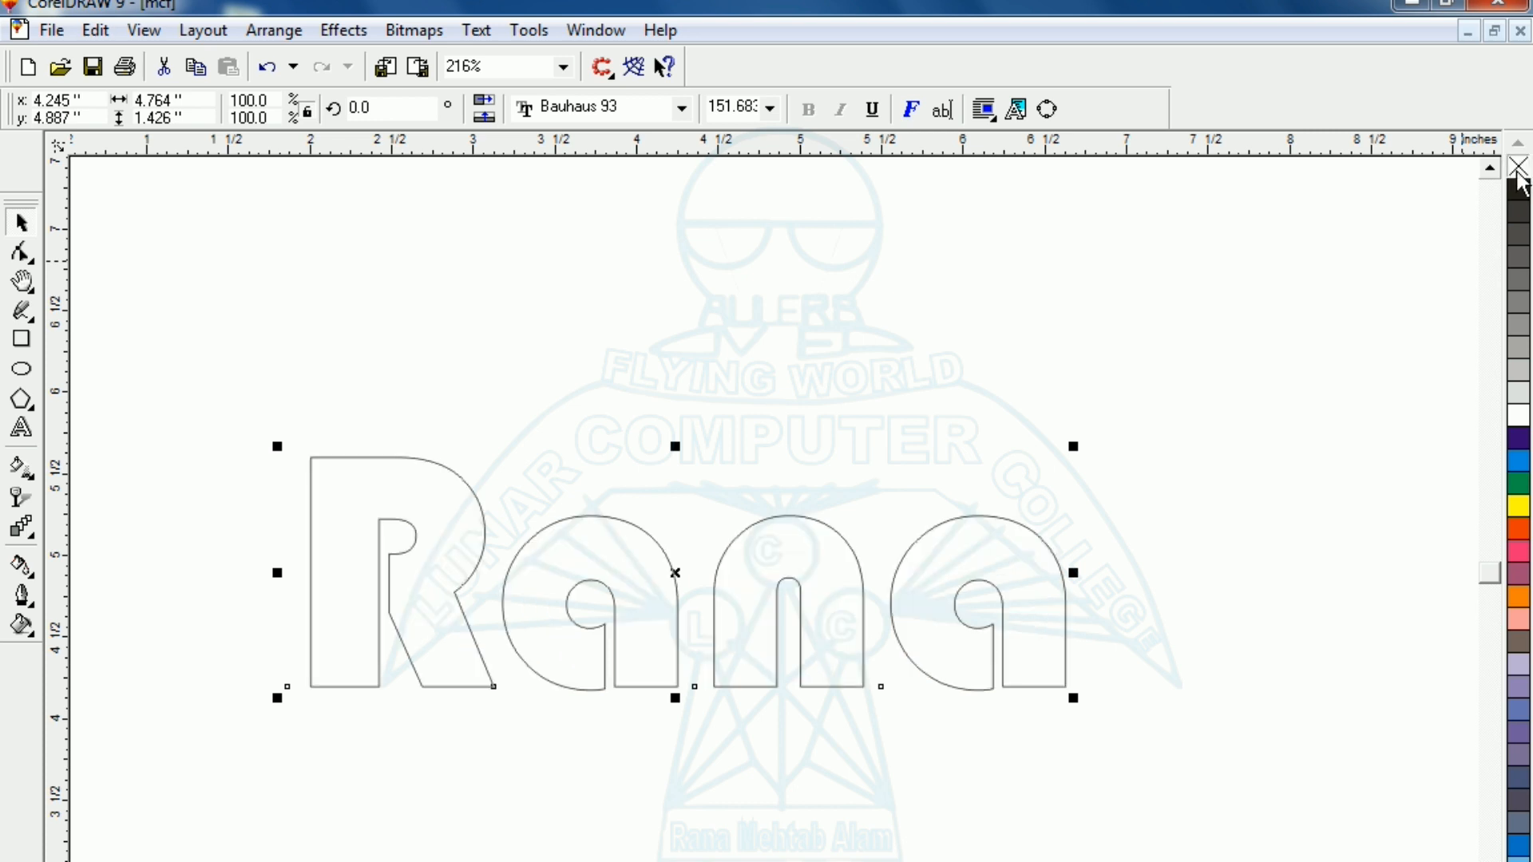
Draw a straight diagonal line about 3 inches wide and 3 inches high, sloping down to the right across the first letter.
click(1022, 725)
drag(147, 352, 1162, 808)
key(shift+F2)
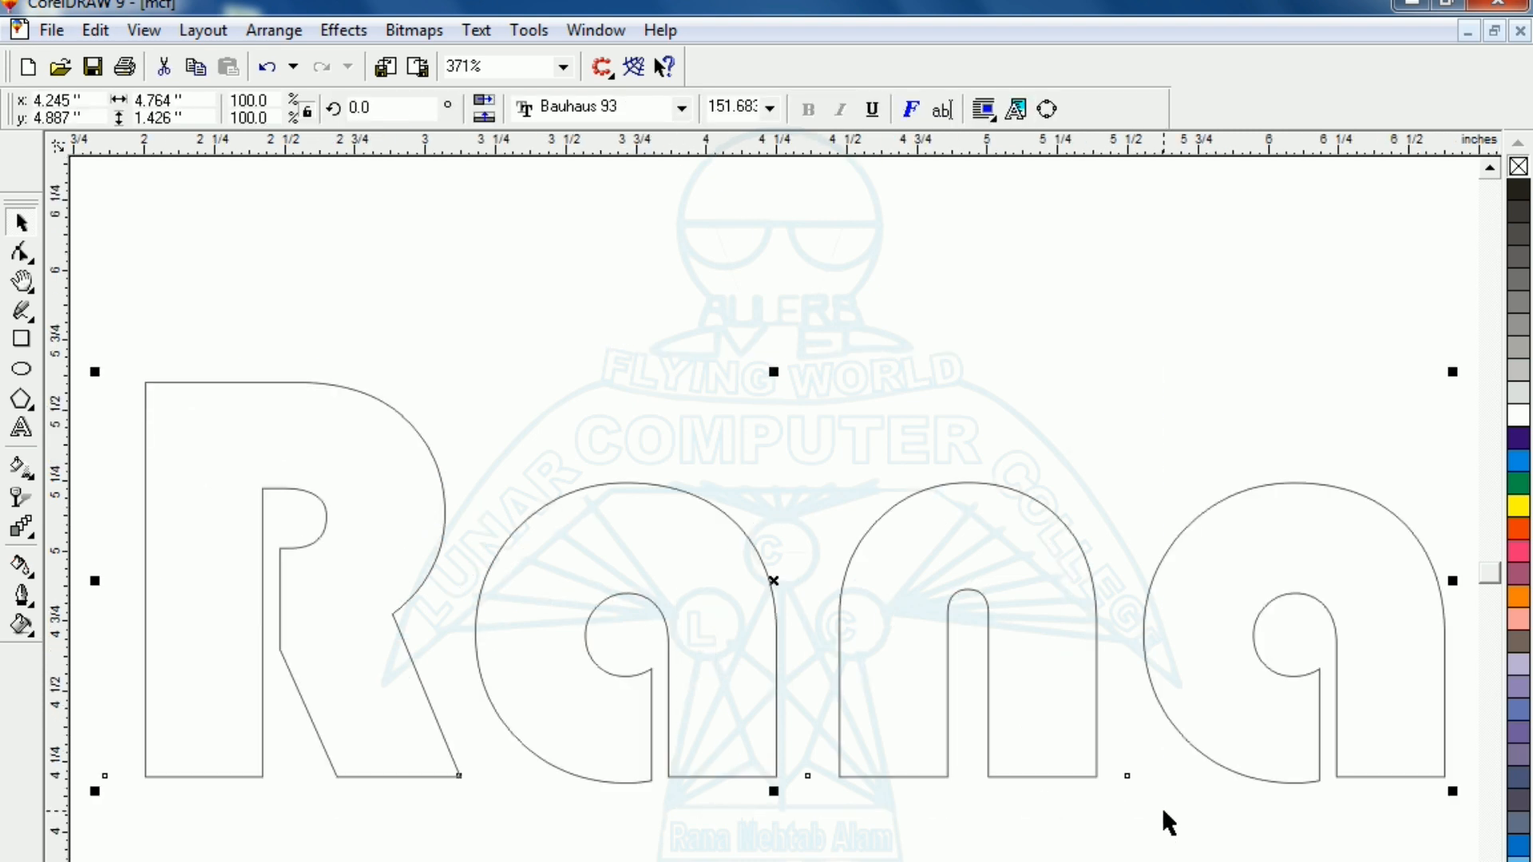
key(F3)
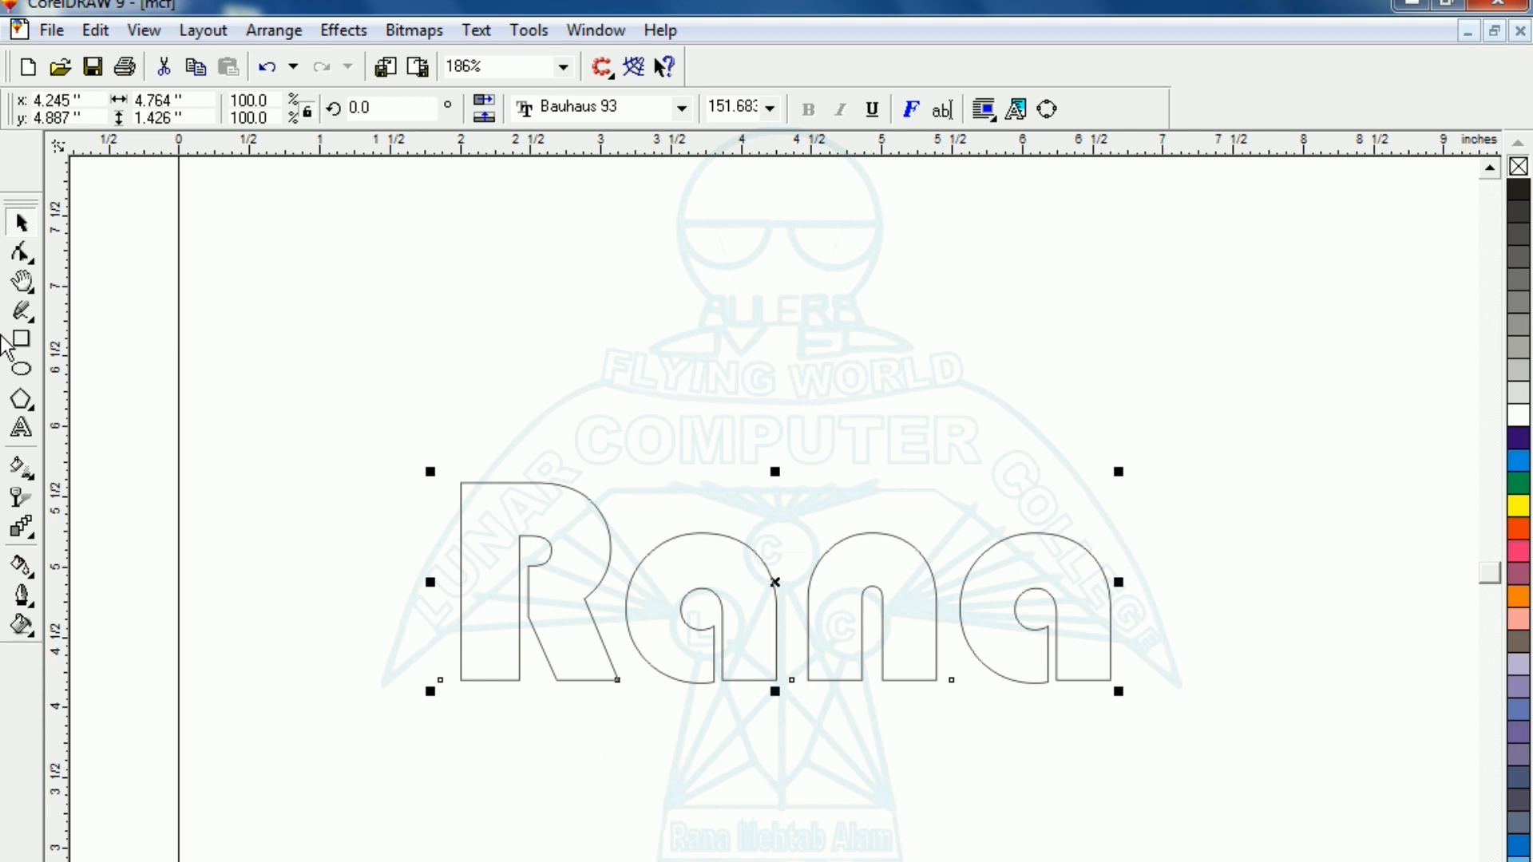
click(21, 311)
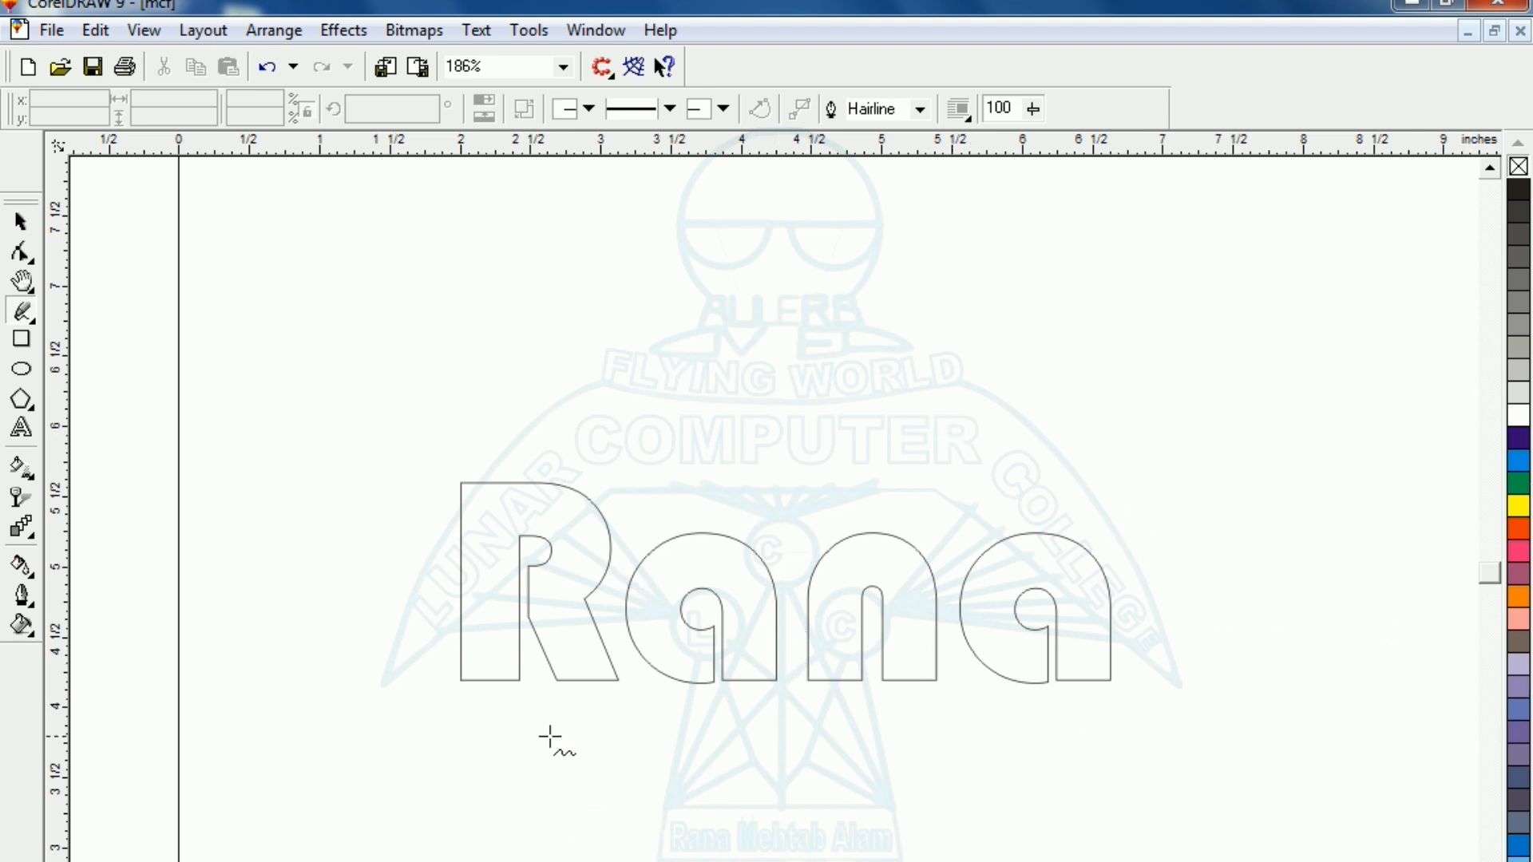
click(363, 529)
click(636, 794)
key(space)
Duplicate the diagonal line about 0.36 inch to the right and repeat the copy until 14 evenly spaced parallel lines cross the whole name.
drag(476, 649, 540, 631)
right_click(540, 631)
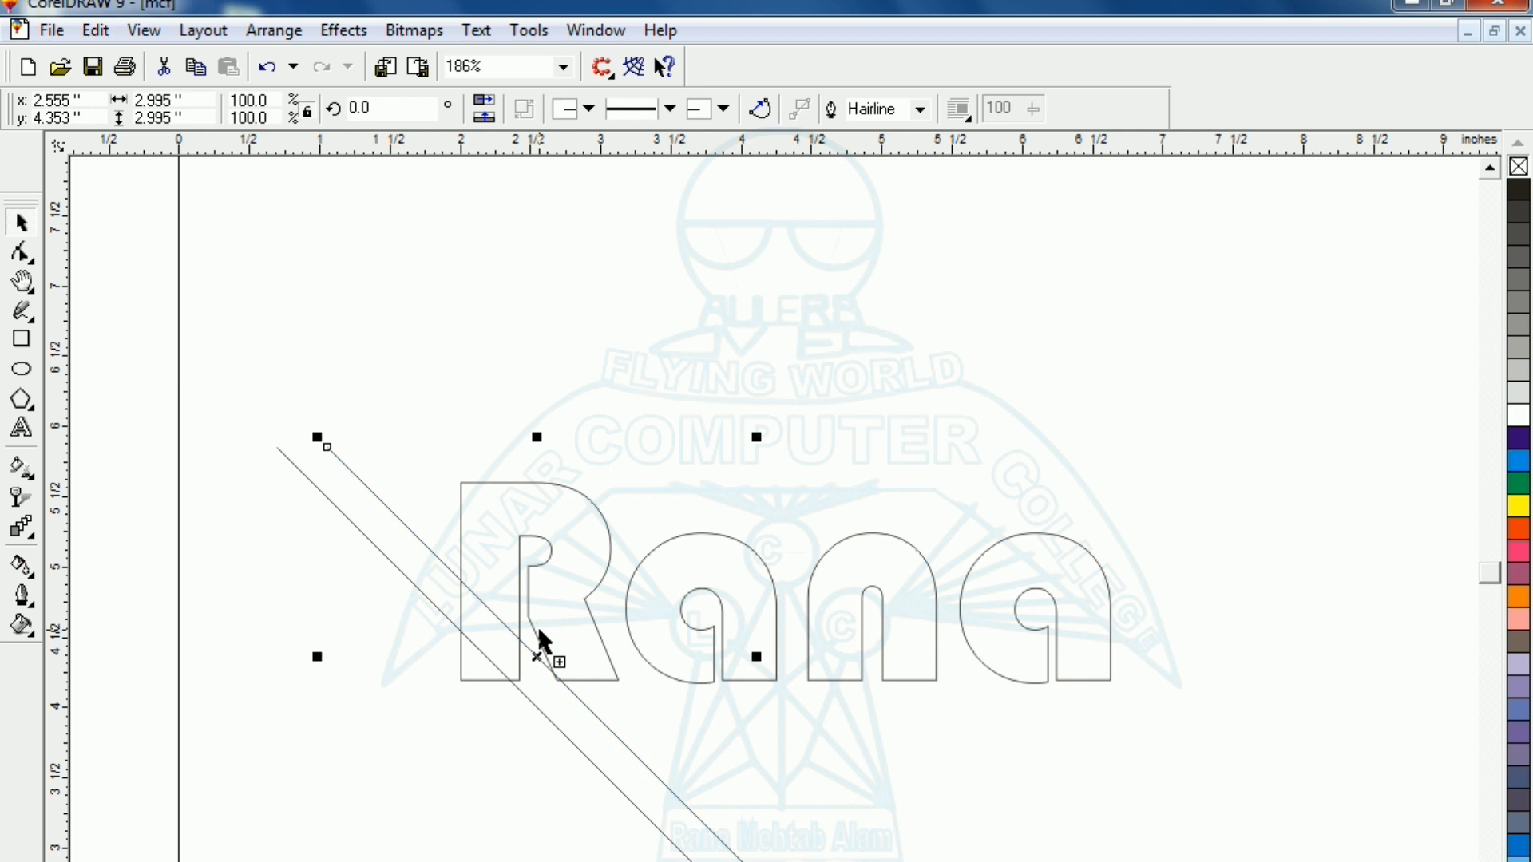
key(ctrl+r)
key(ctrl+r)
key(ctrl+r)
key(ctrl+r)
key(ctrl+r)
key(ctrl+r)
key(ctrl+r)
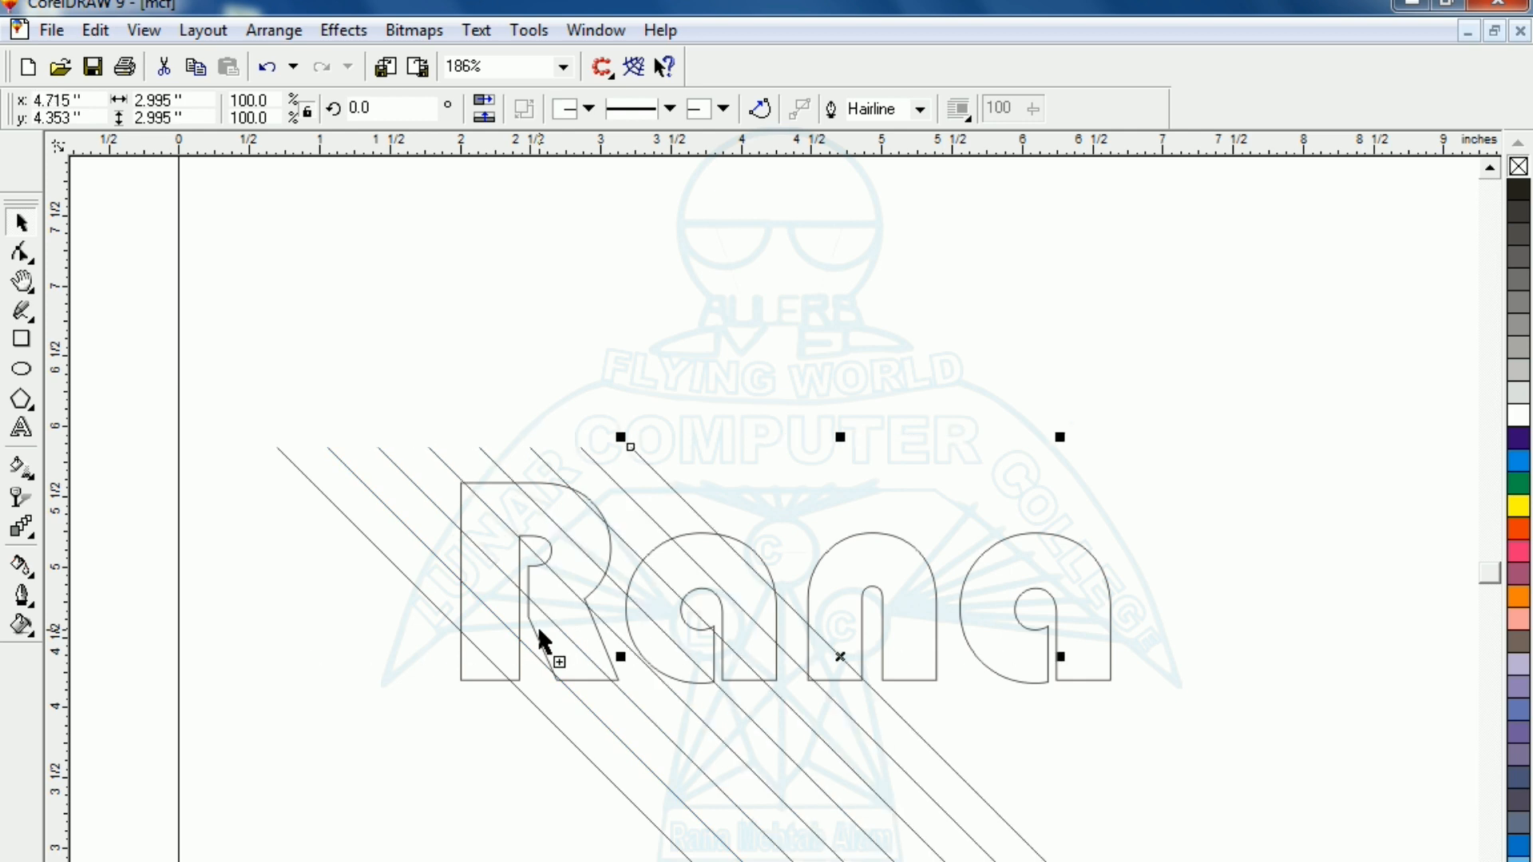
key(ctrl+r)
key(ctrl+r)
key(ctrl+r)
key(ctrl+r)
key(ctrl+r)
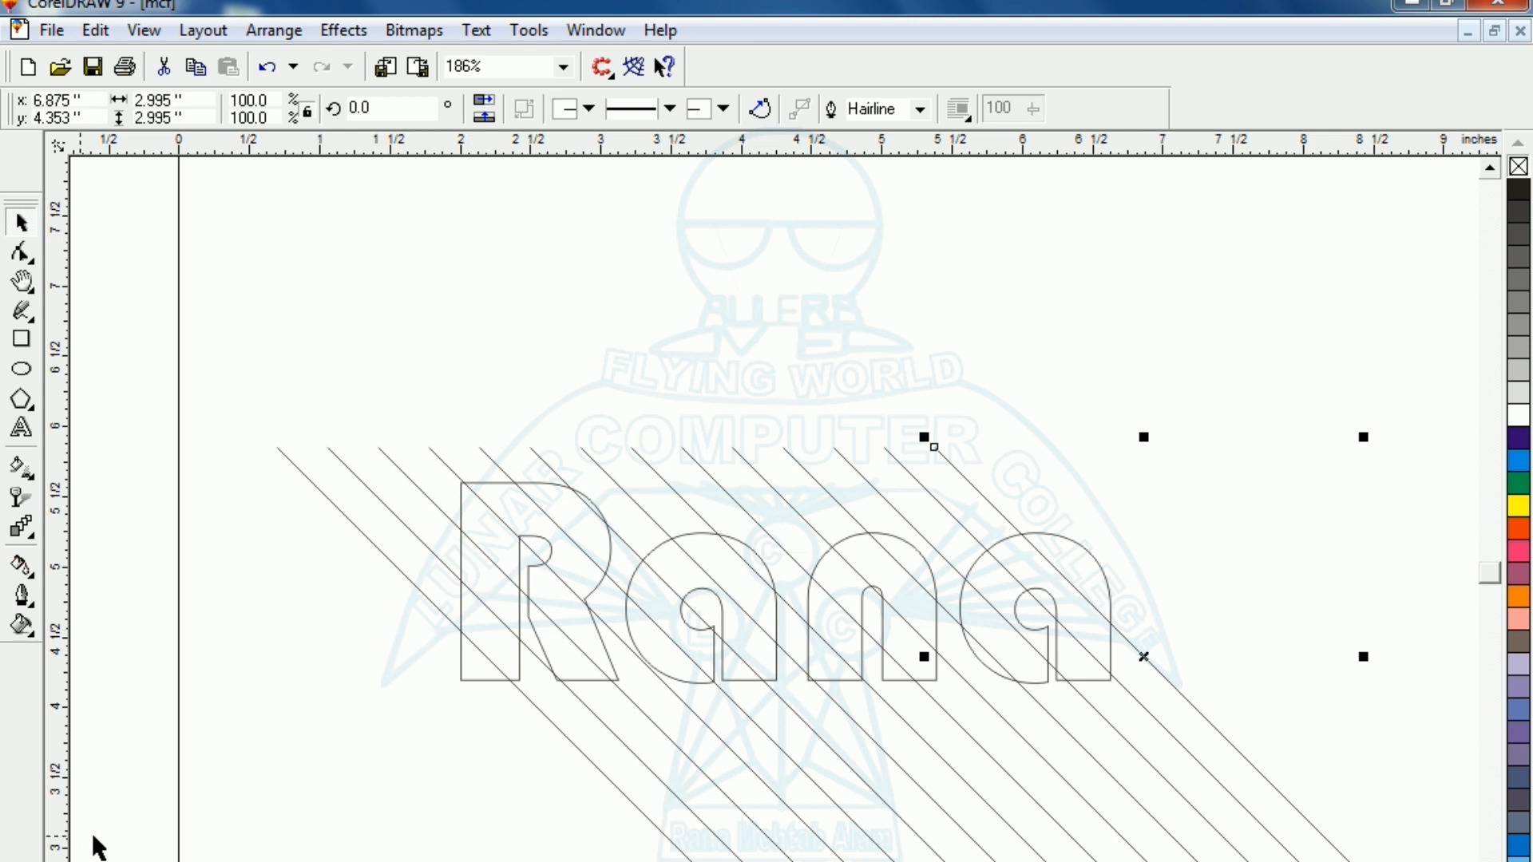
click(174, 794)
Move the name text and all the diagonal lines together up to just above the page's upper edge.
key(F3)
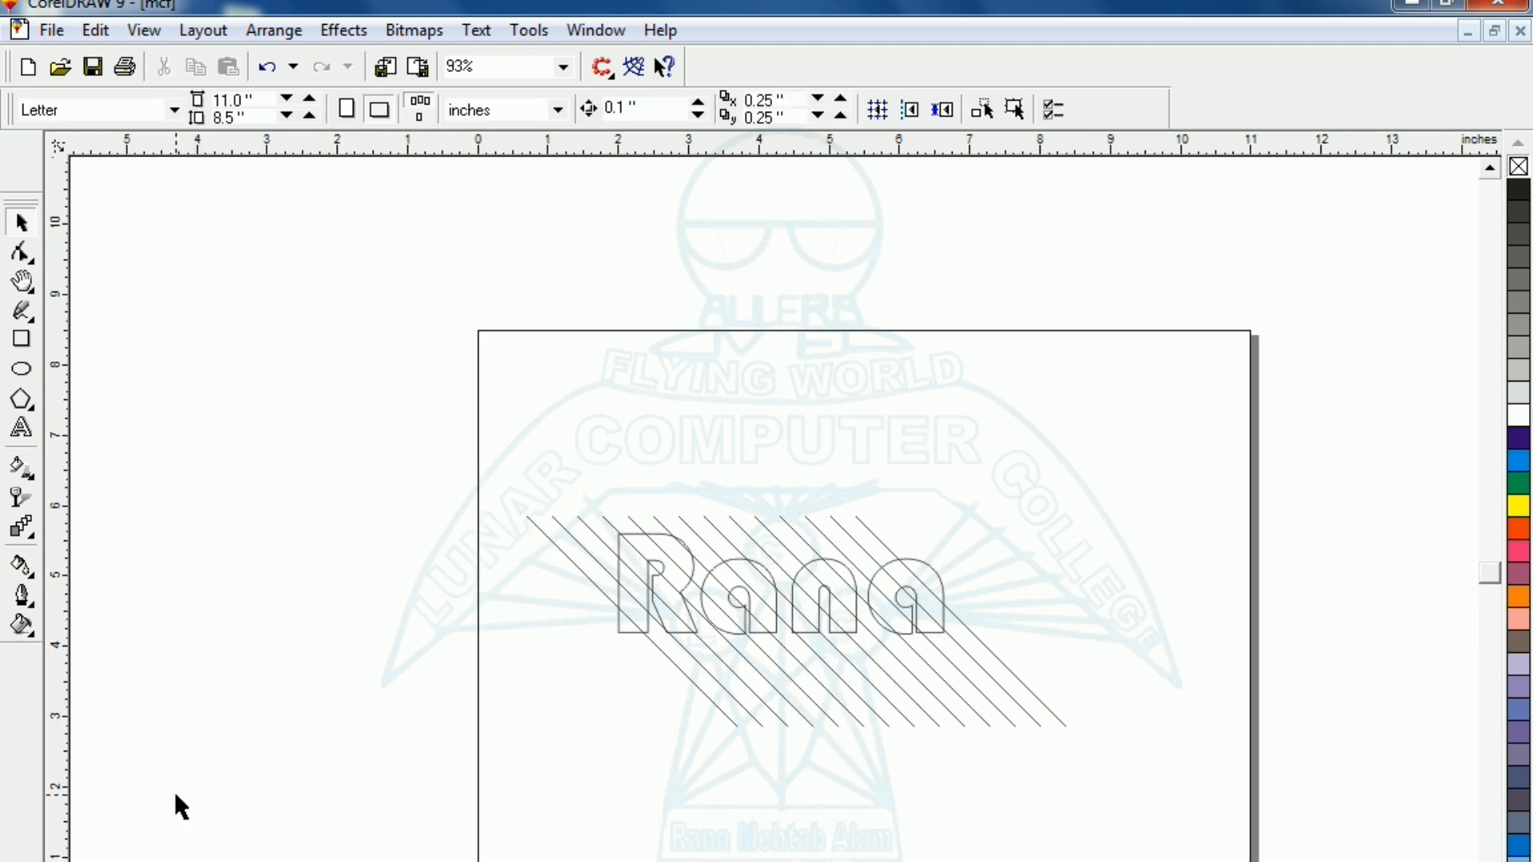
drag(510, 463, 1222, 848)
drag(794, 626, 808, 318)
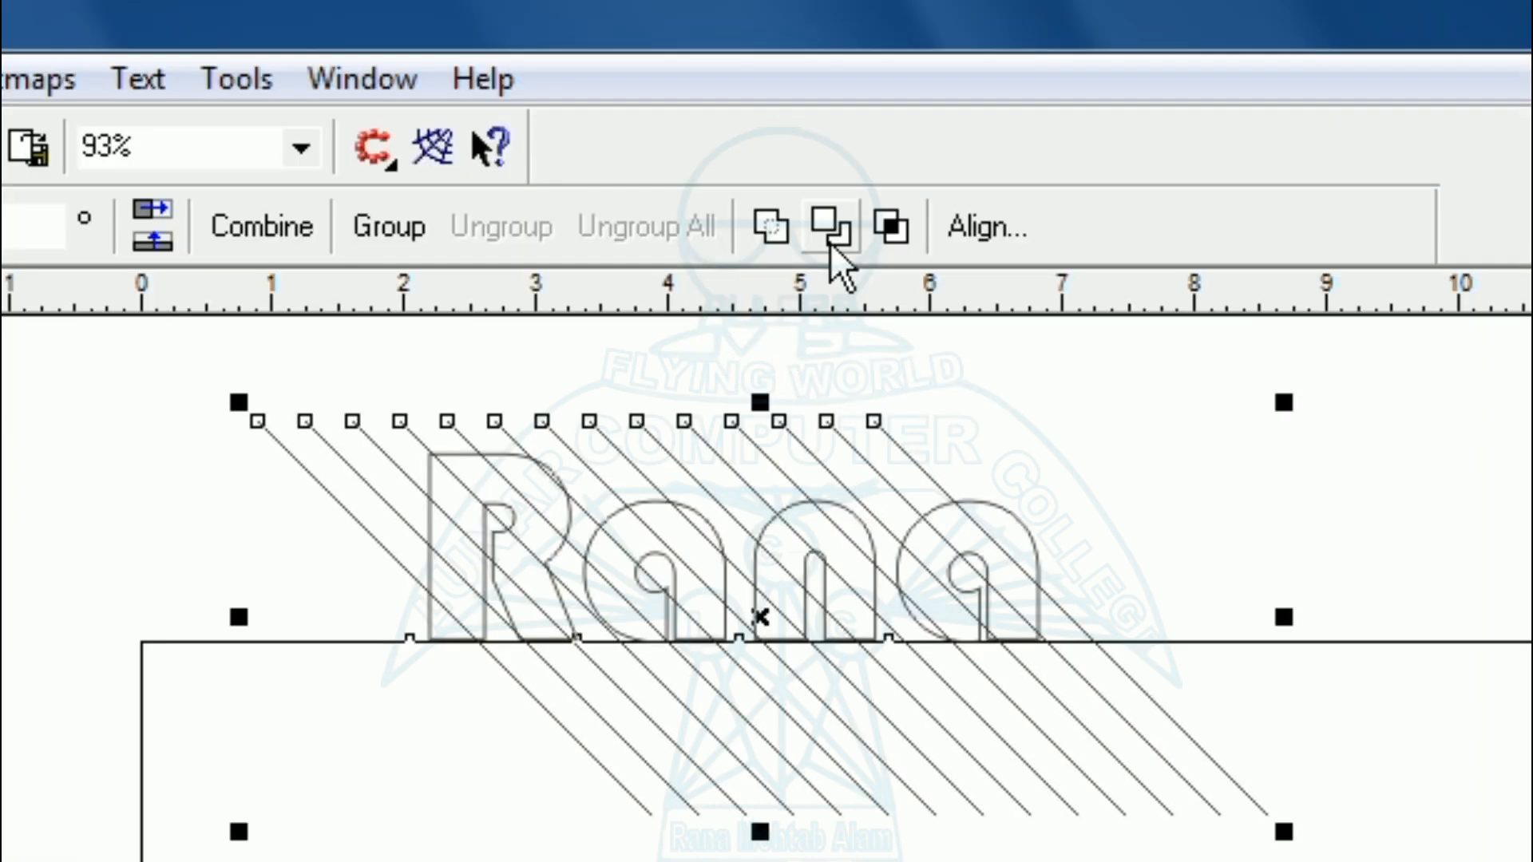
Trim the name text with the diagonal lines and move the cut name down onto the page, clear of the lines.
click(847, 120)
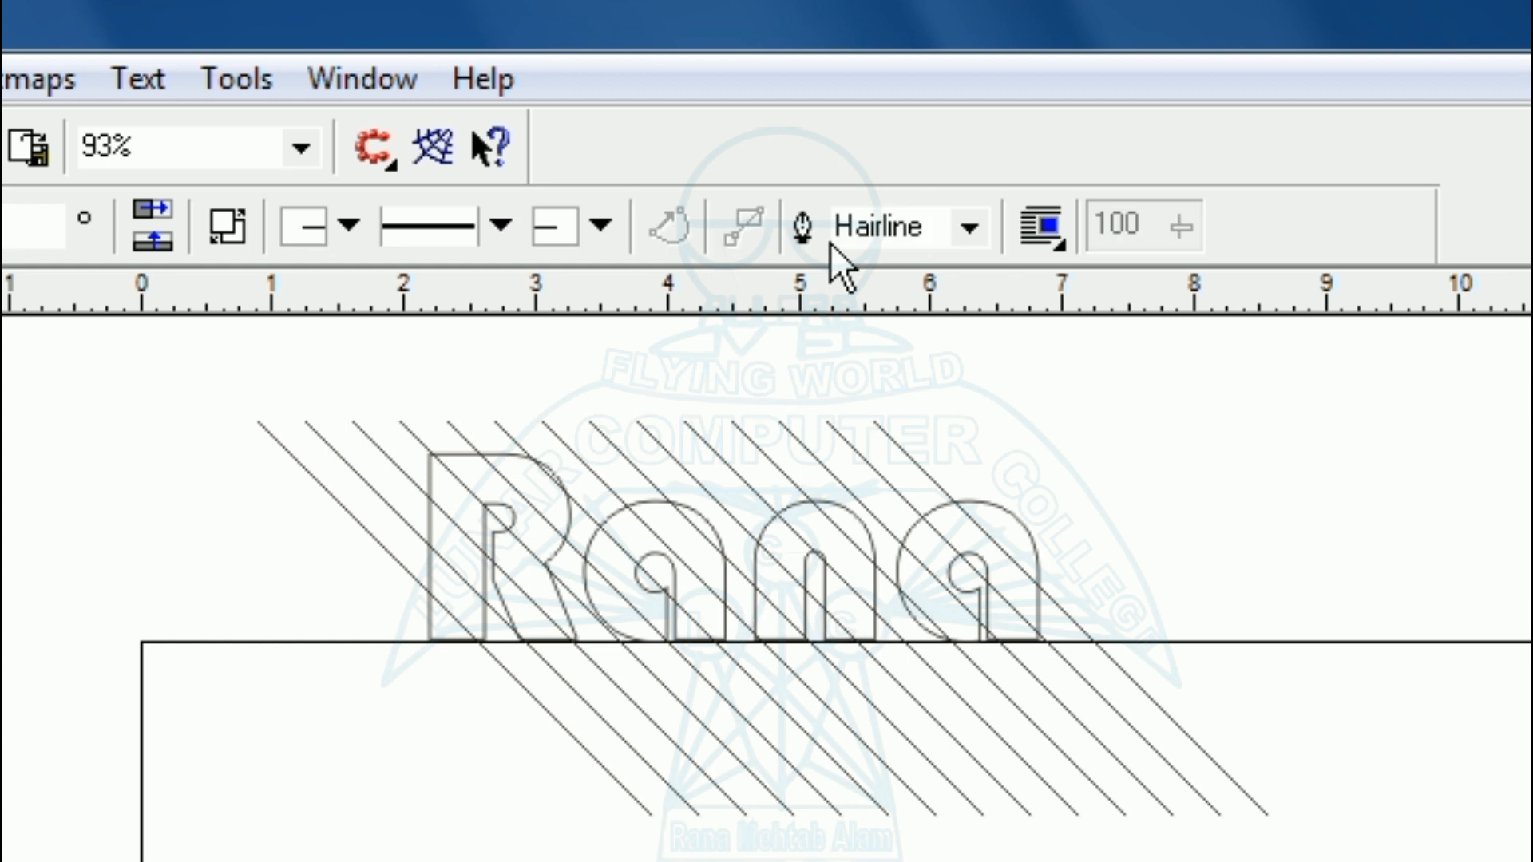
click(726, 522)
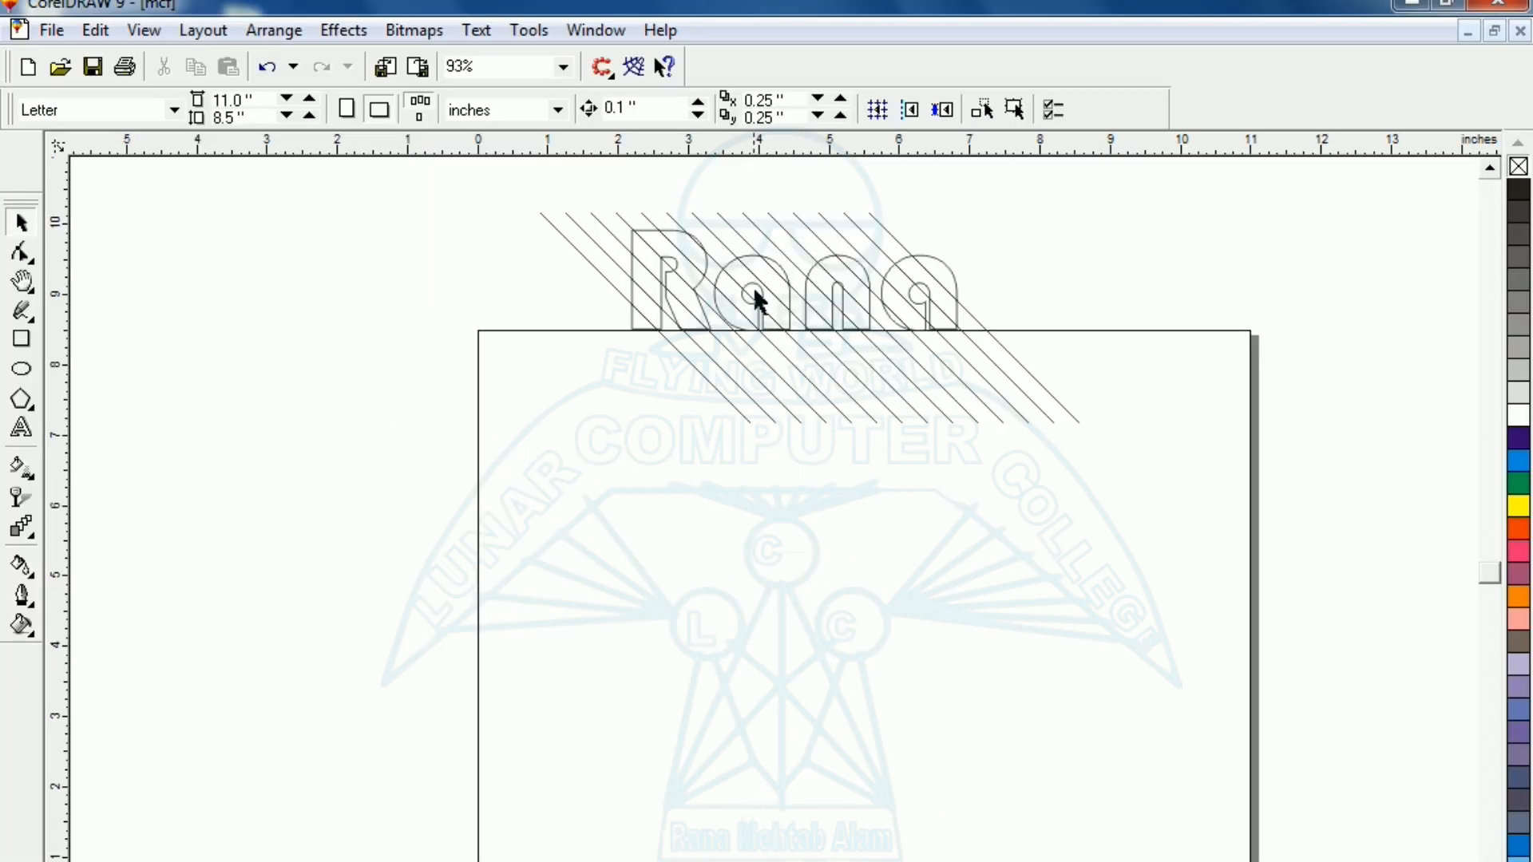
click(679, 585)
drag(792, 279, 780, 682)
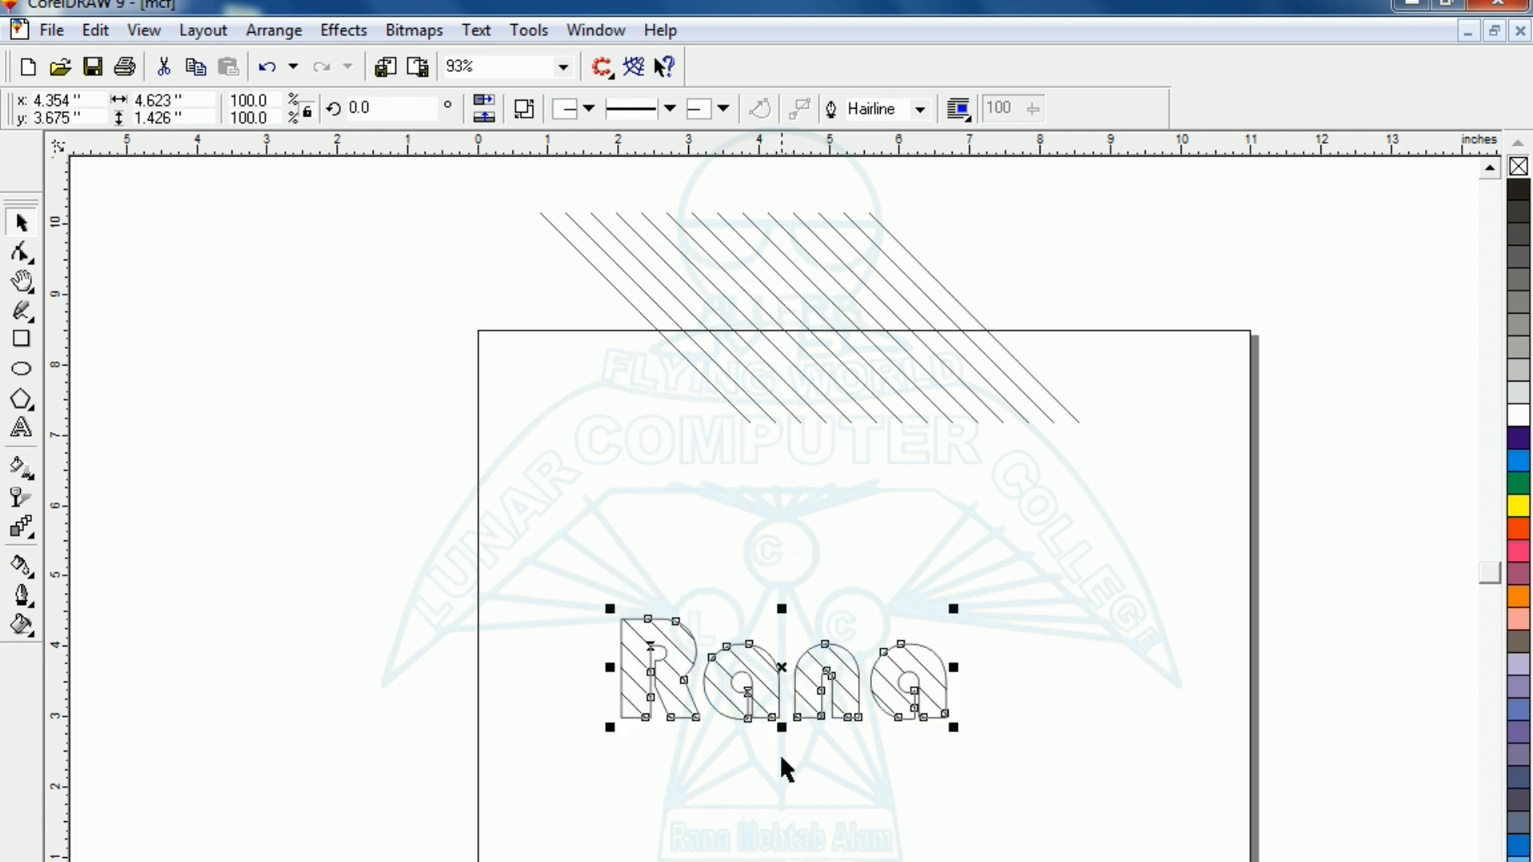
click(726, 801)
Delete all the diagonal lines and move the cut name up to the middle of the page.
drag(441, 167, 1191, 552)
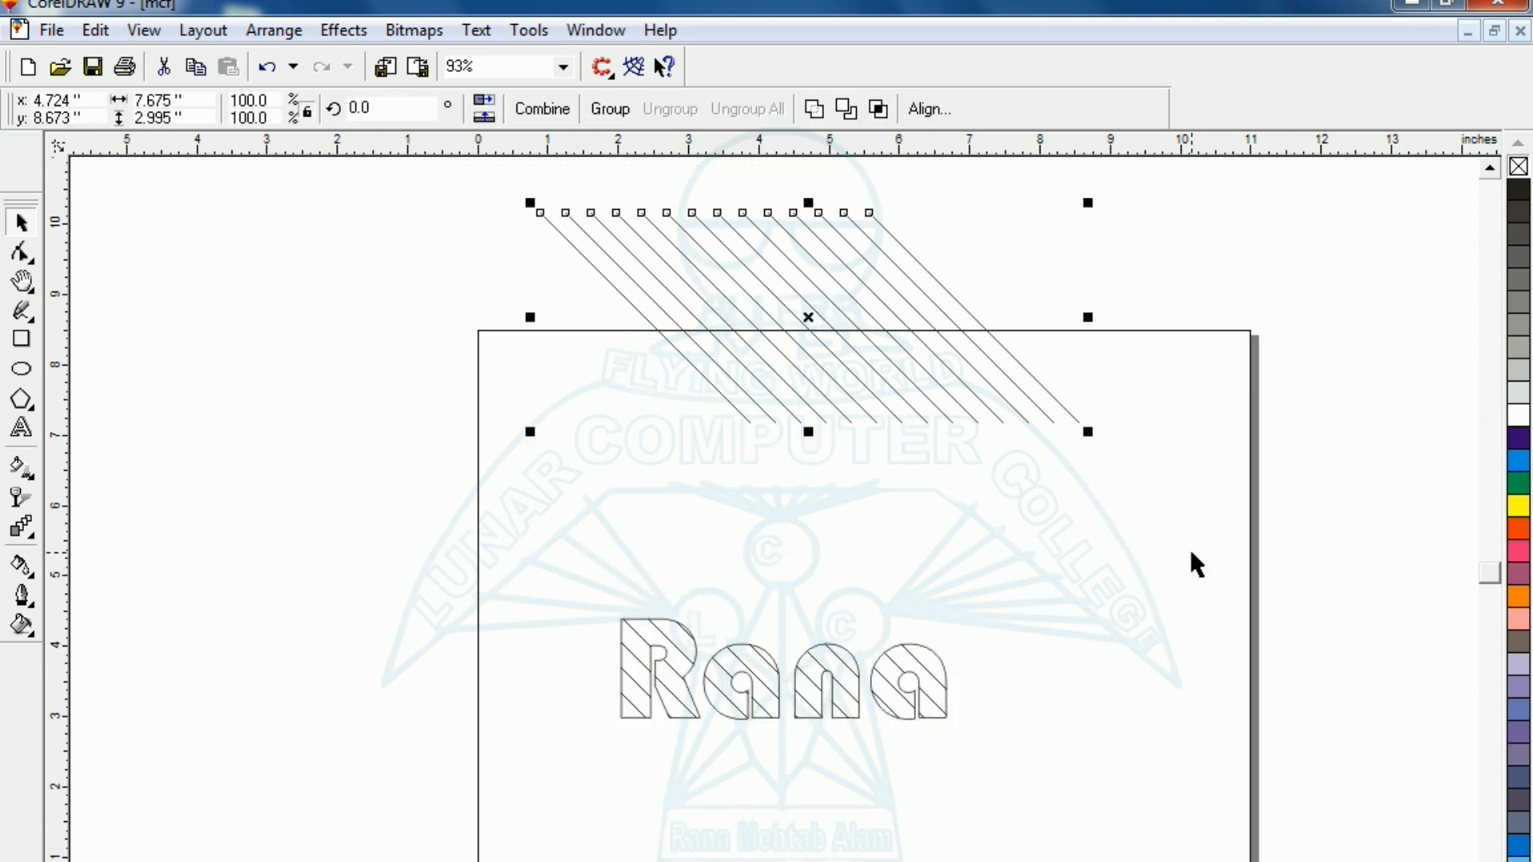
key(Delete)
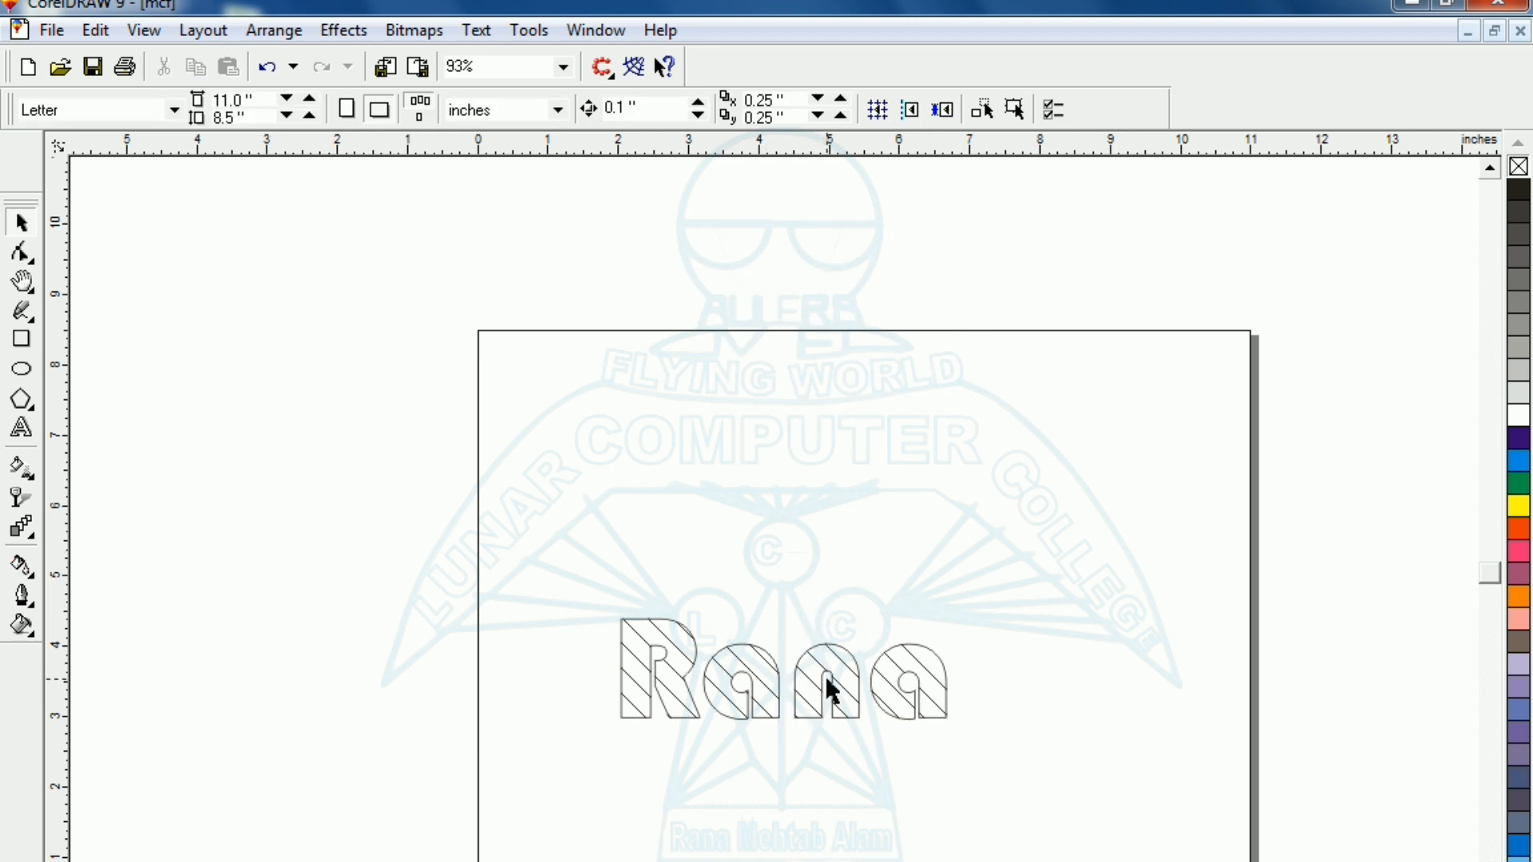
click(776, 708)
drag(785, 670, 831, 546)
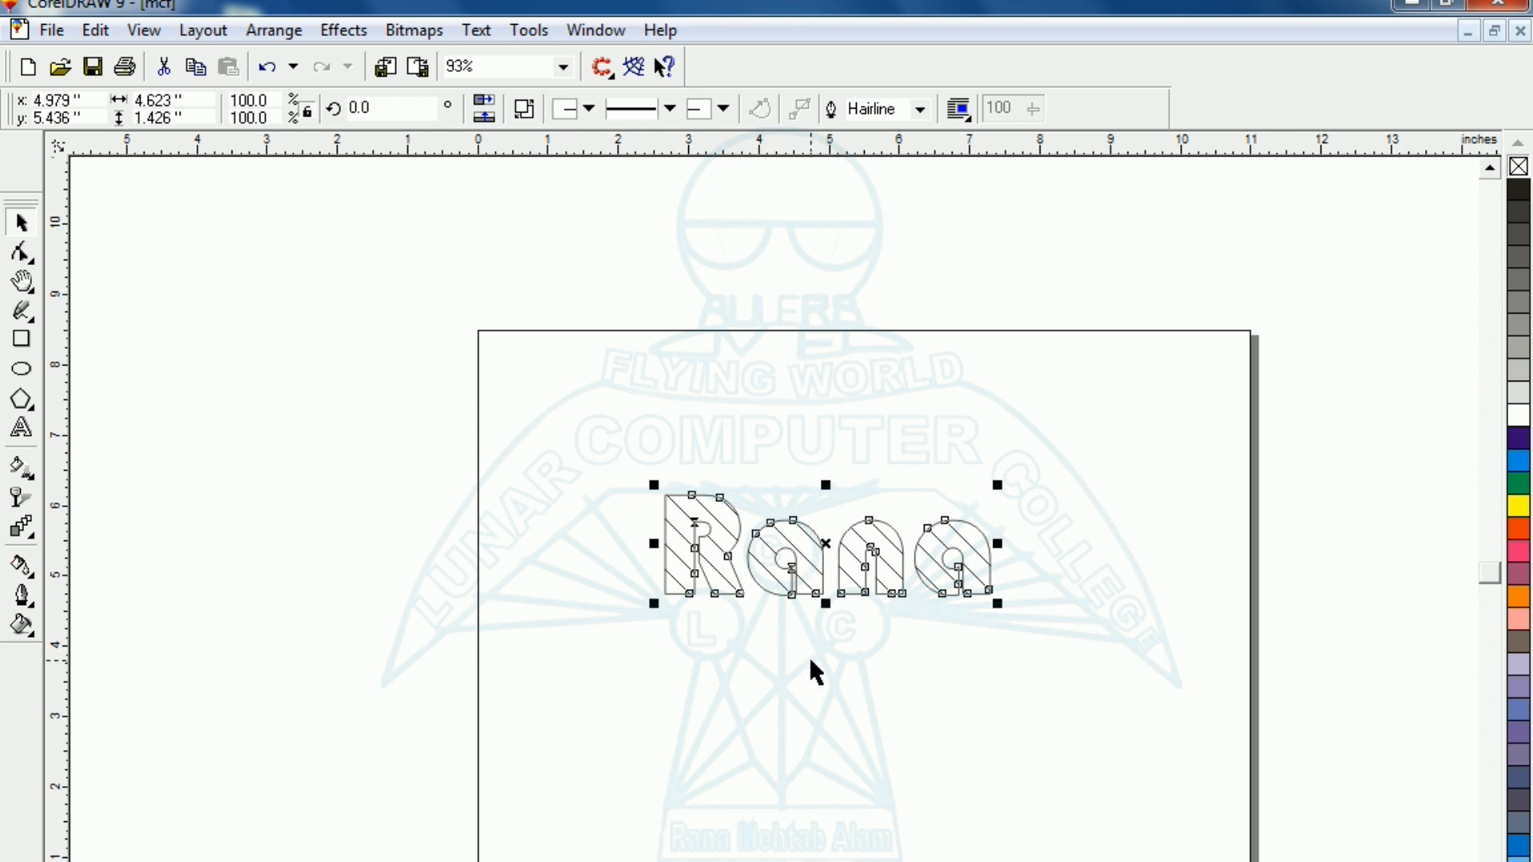
key(shift+F2)
click(683, 827)
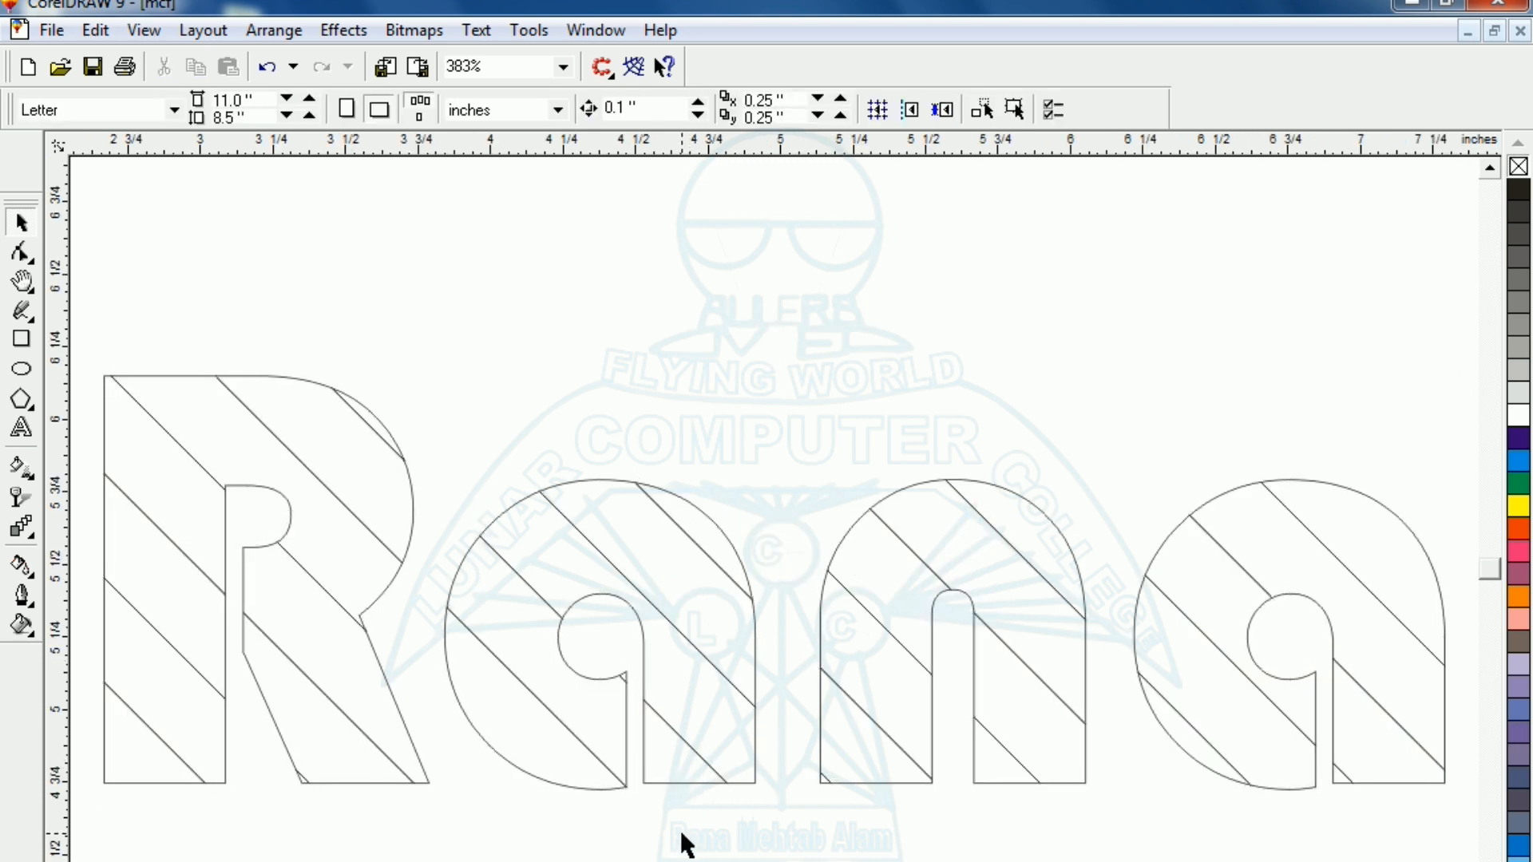
Break the cut name apart into separate pieces.
key(F3)
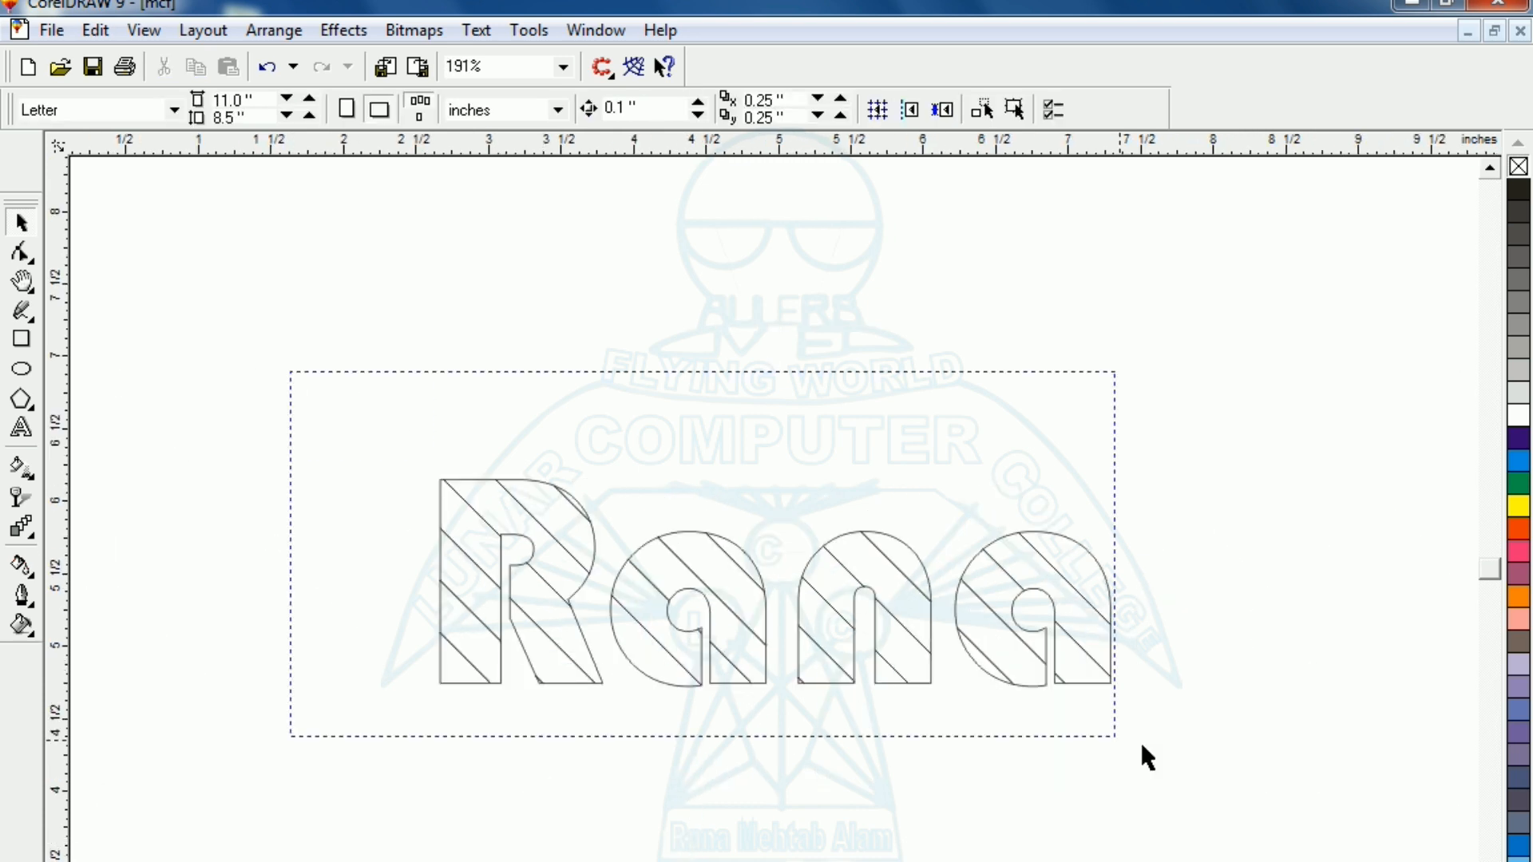
click(990, 680)
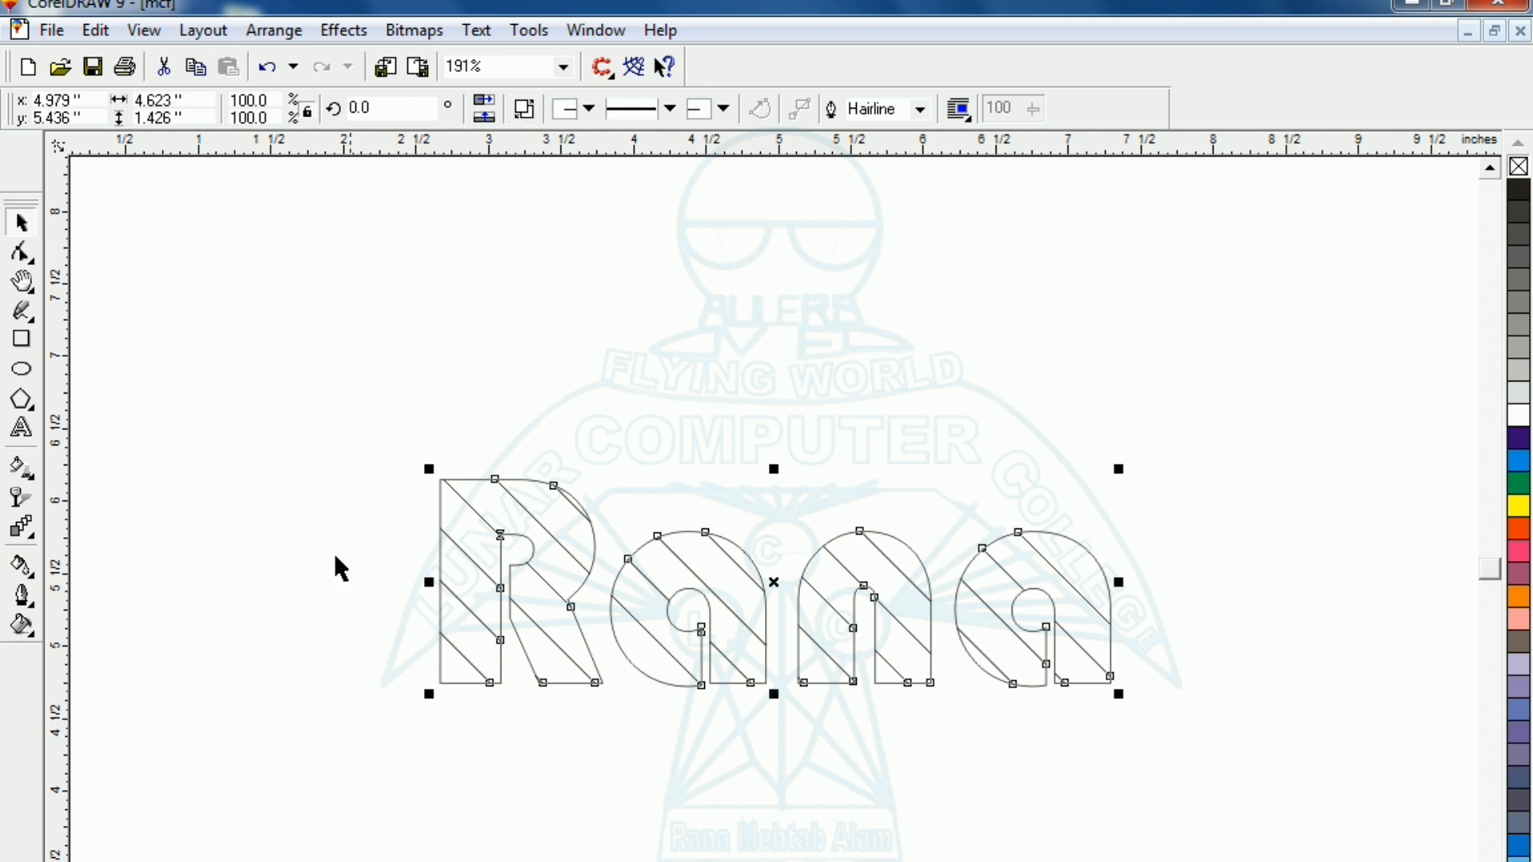
click(527, 112)
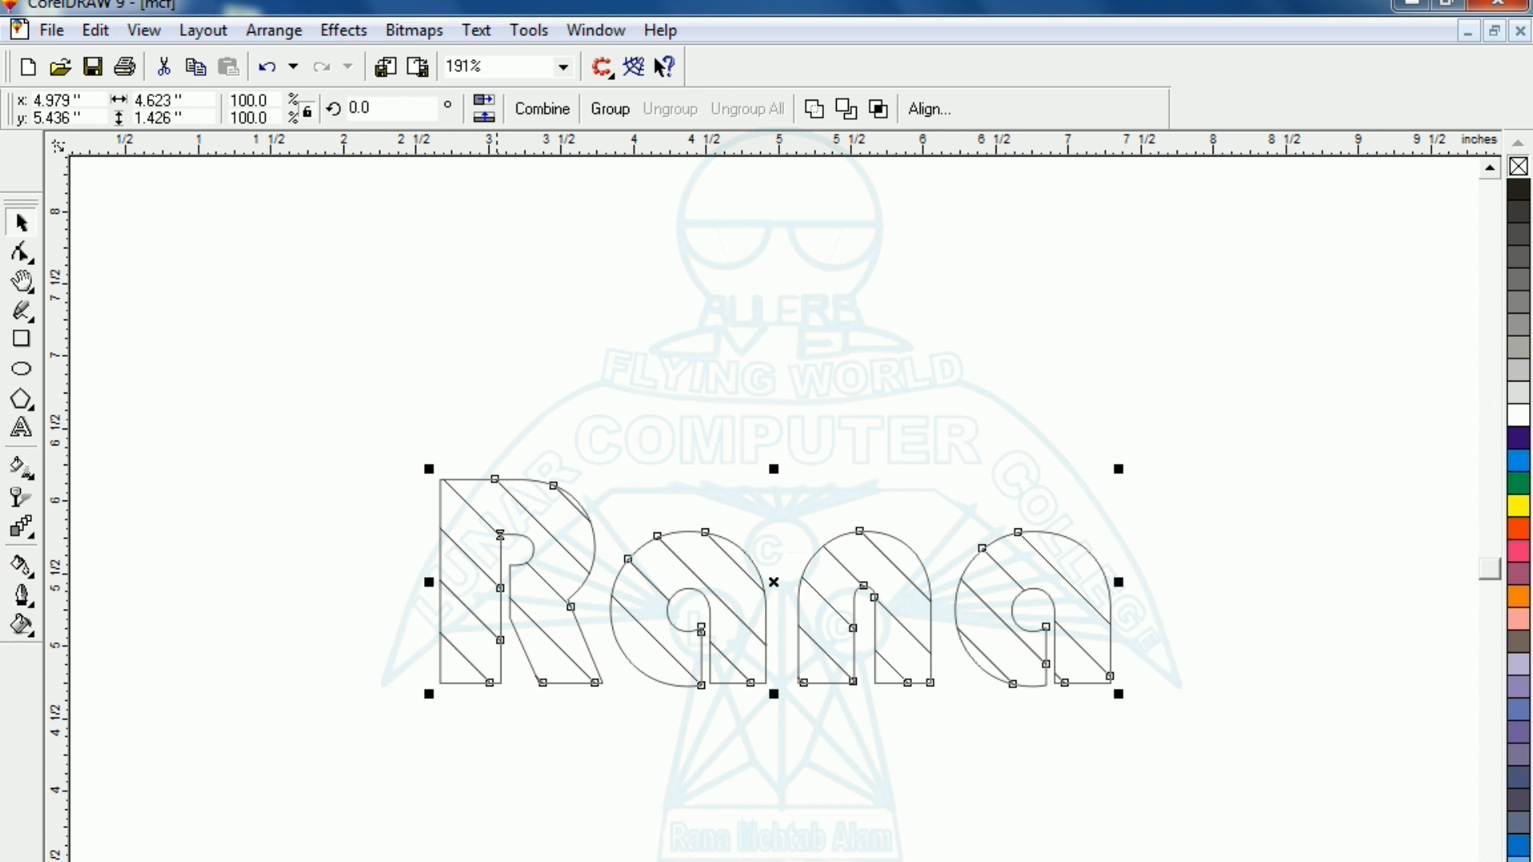
click(358, 656)
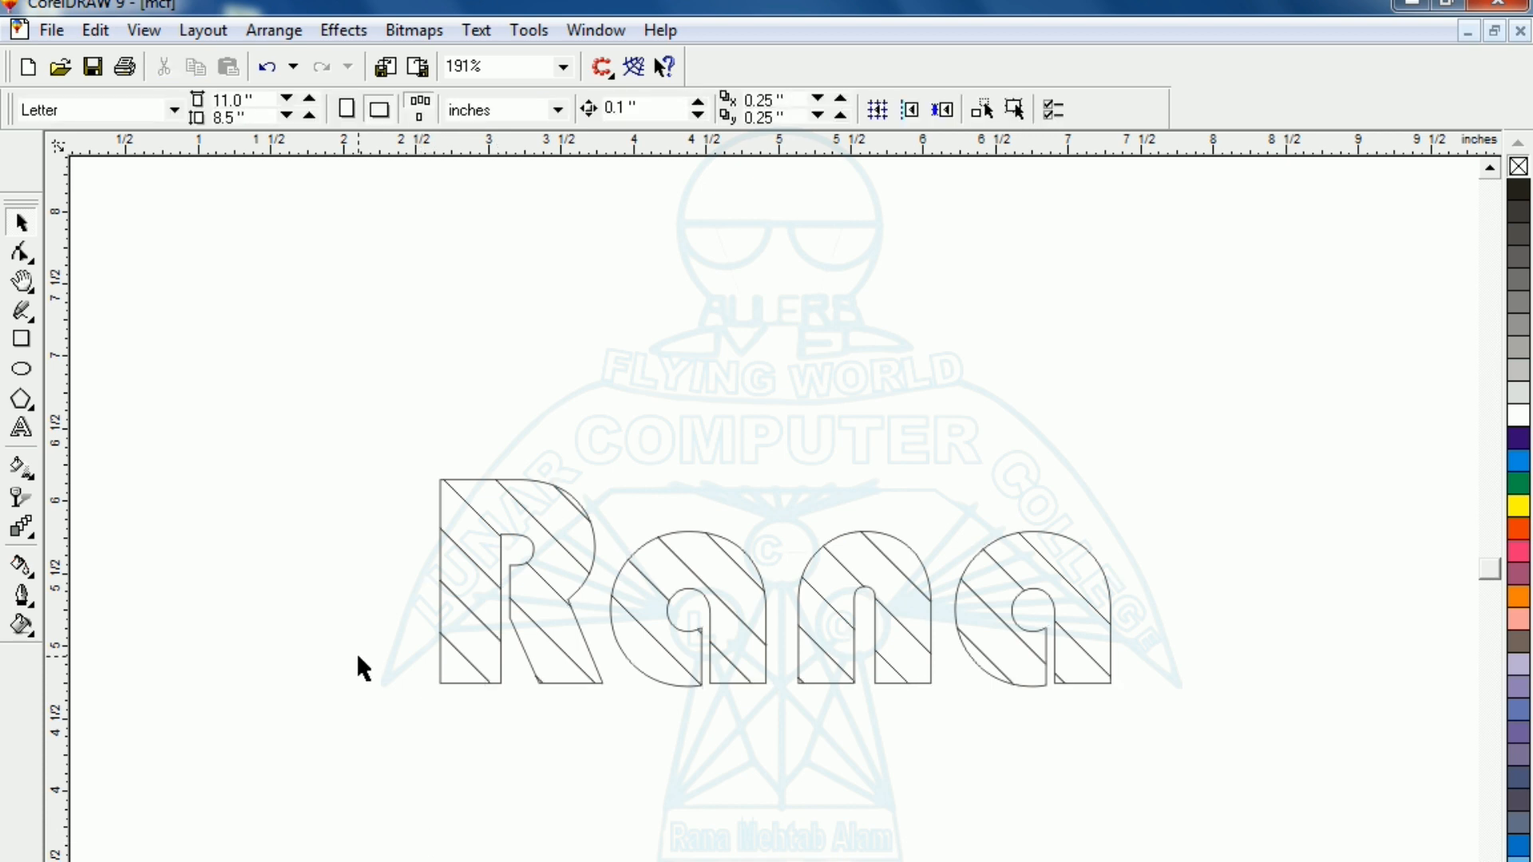
Fill the triangular piece at the bottom-left corner of the first letter with salmon pink.
click(460, 655)
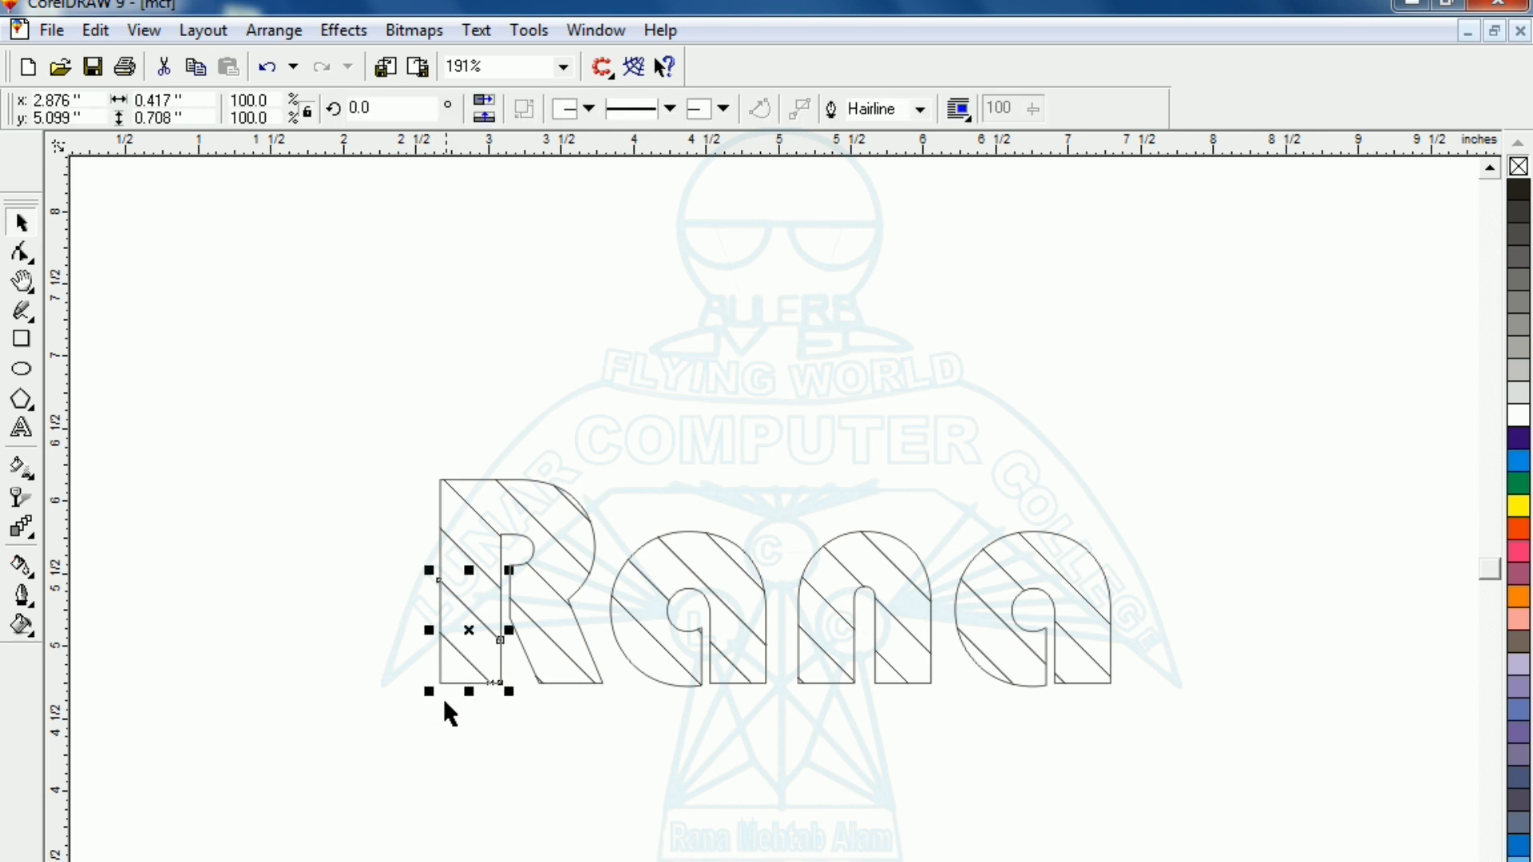
click(444, 700)
click(441, 662)
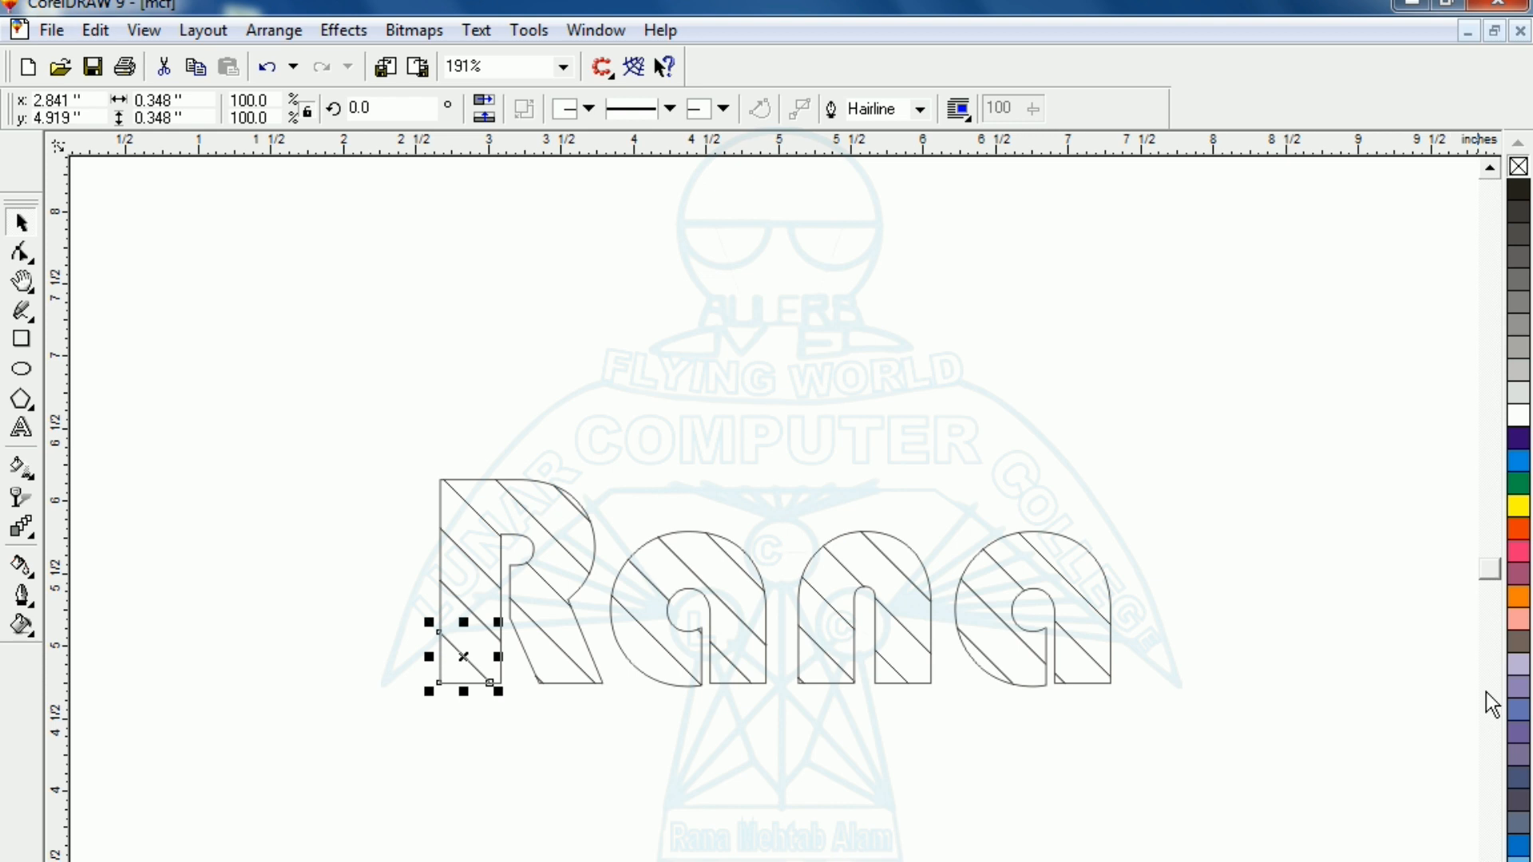
click(1520, 621)
click(509, 703)
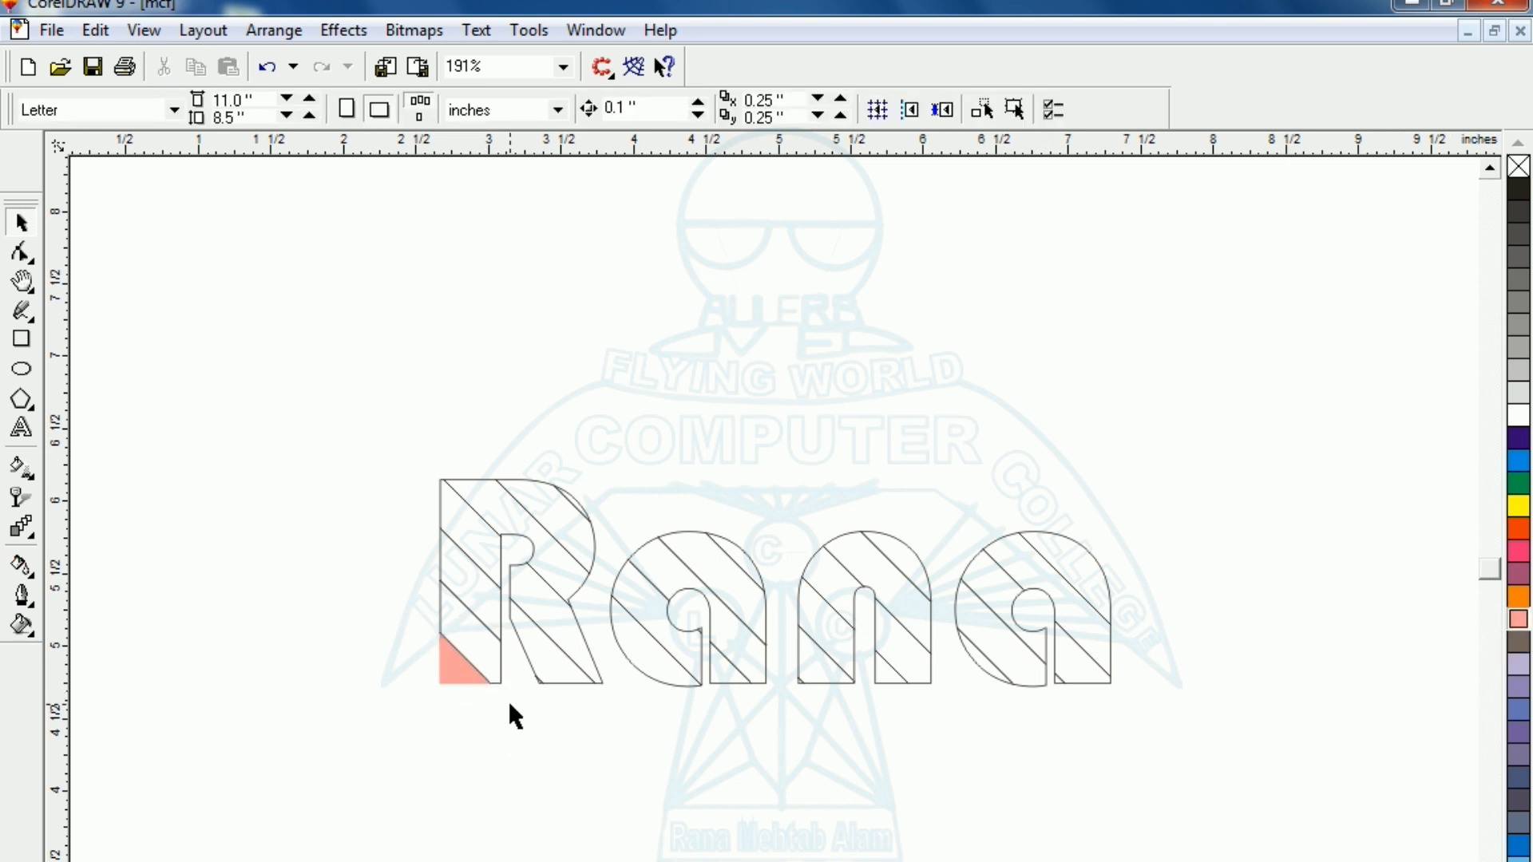
Fill the lower piece of the first letter's slanted leg with plum.
click(542, 675)
click(1518, 575)
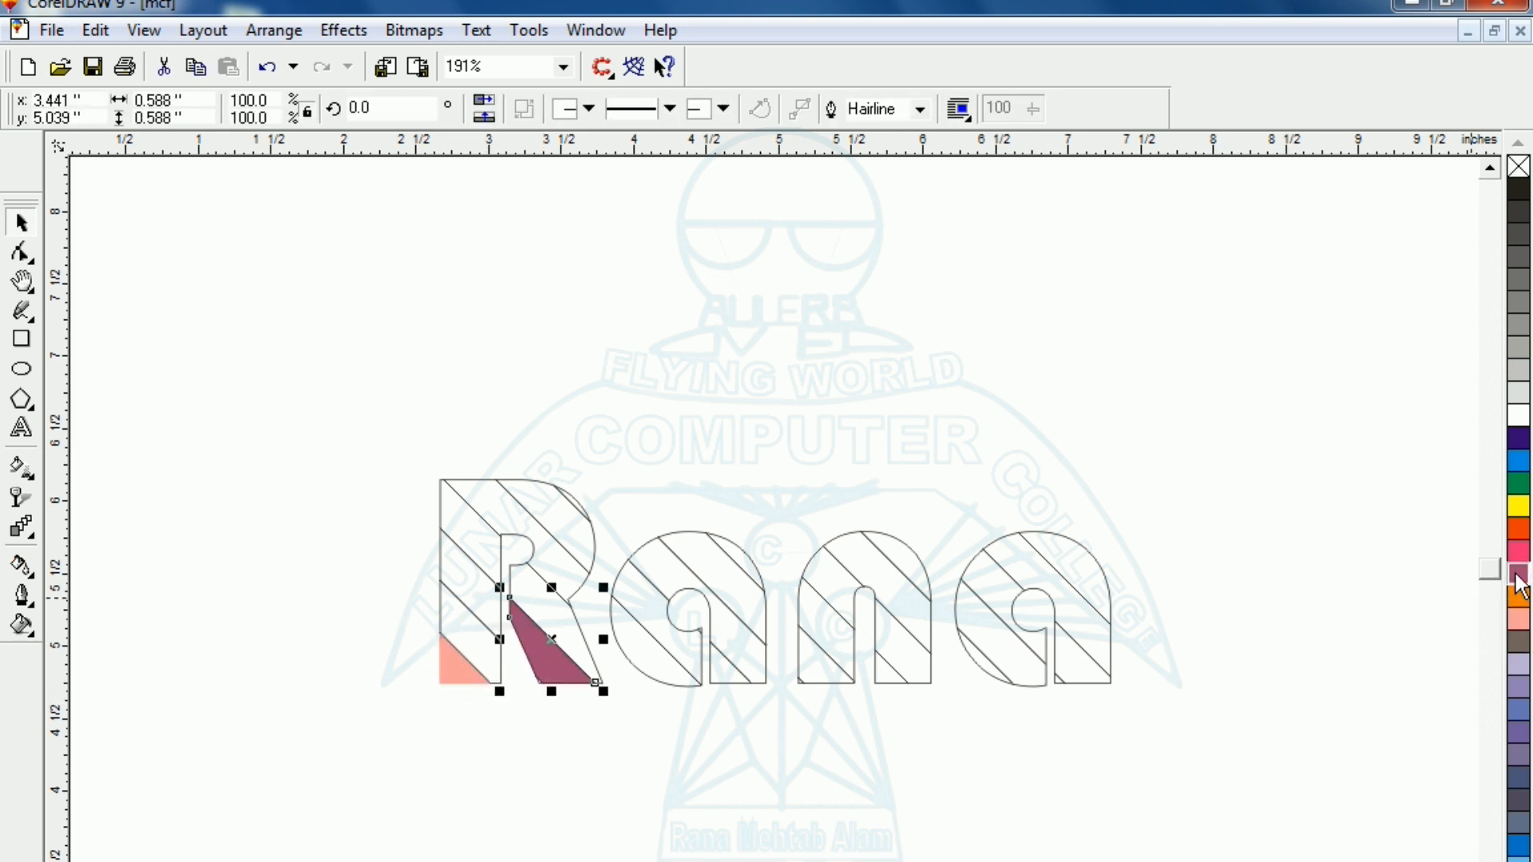
click(666, 736)
click(637, 669)
click(525, 678)
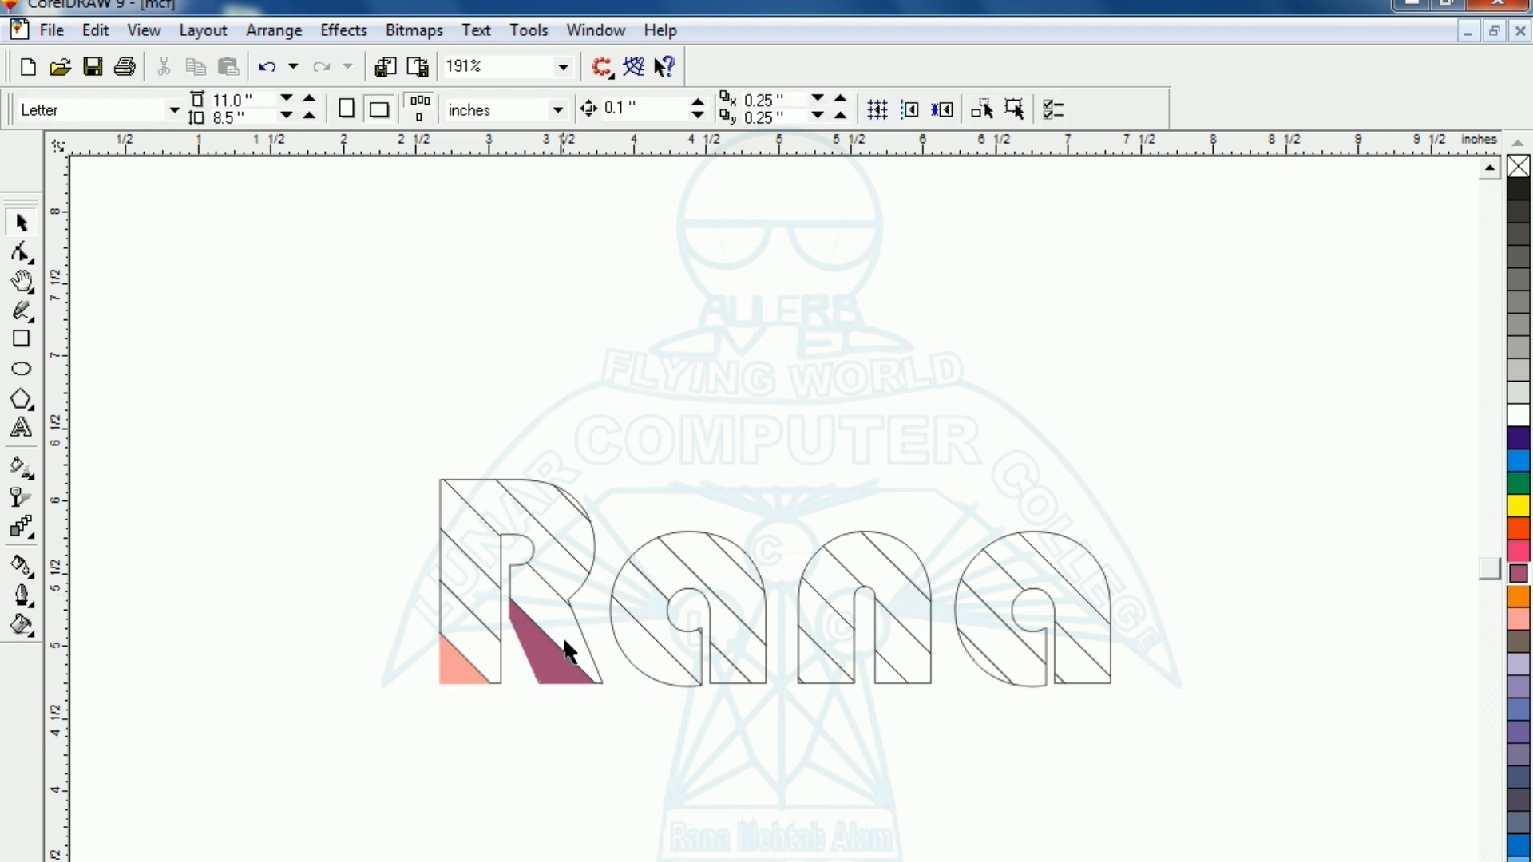
Fill the lower-left curved piece of the second letter with salmon pink.
click(640, 667)
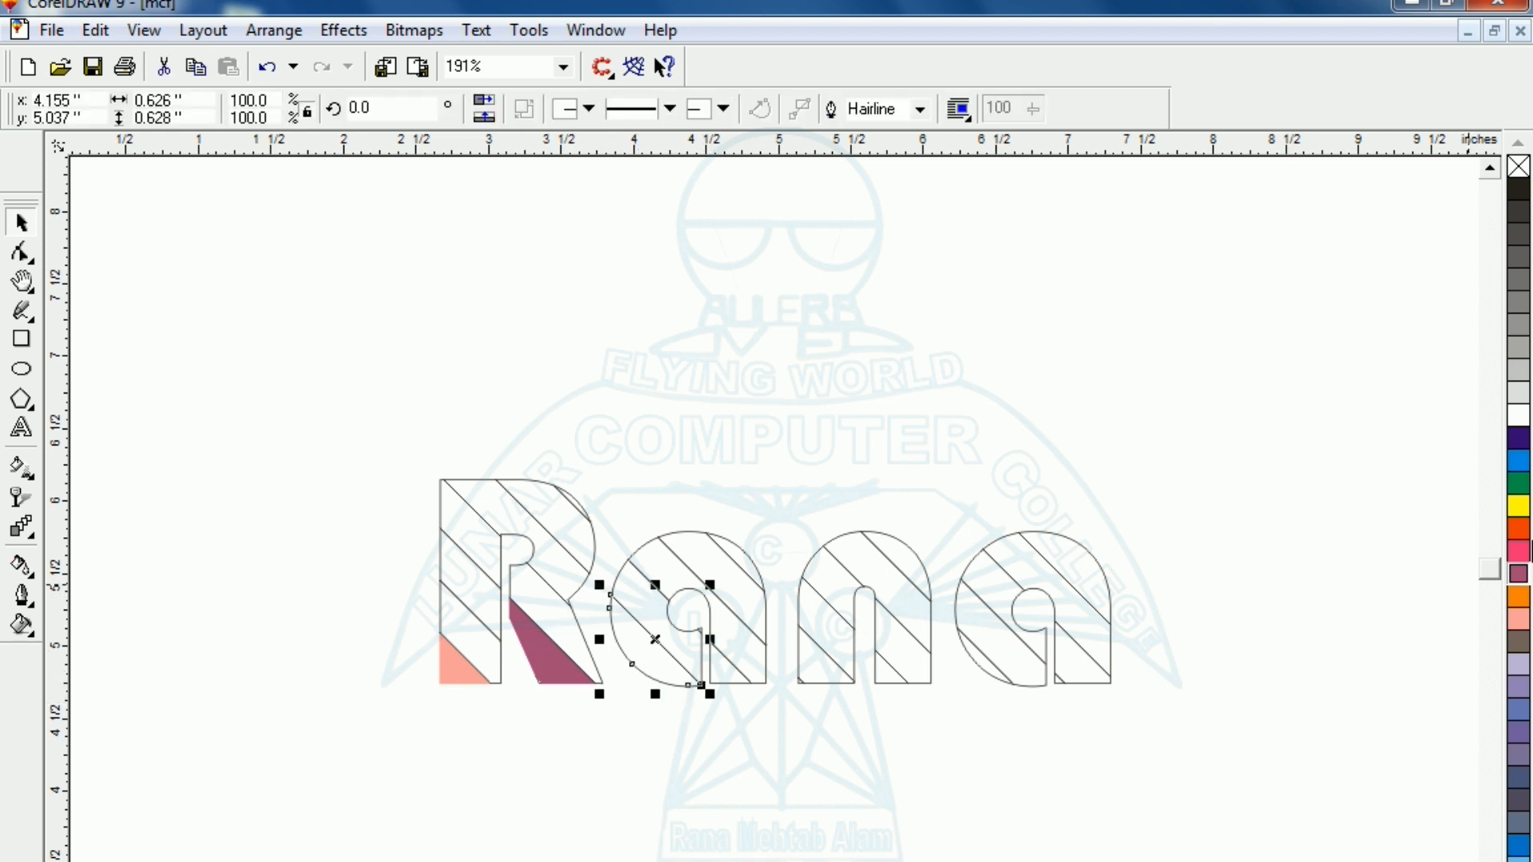
click(1521, 601)
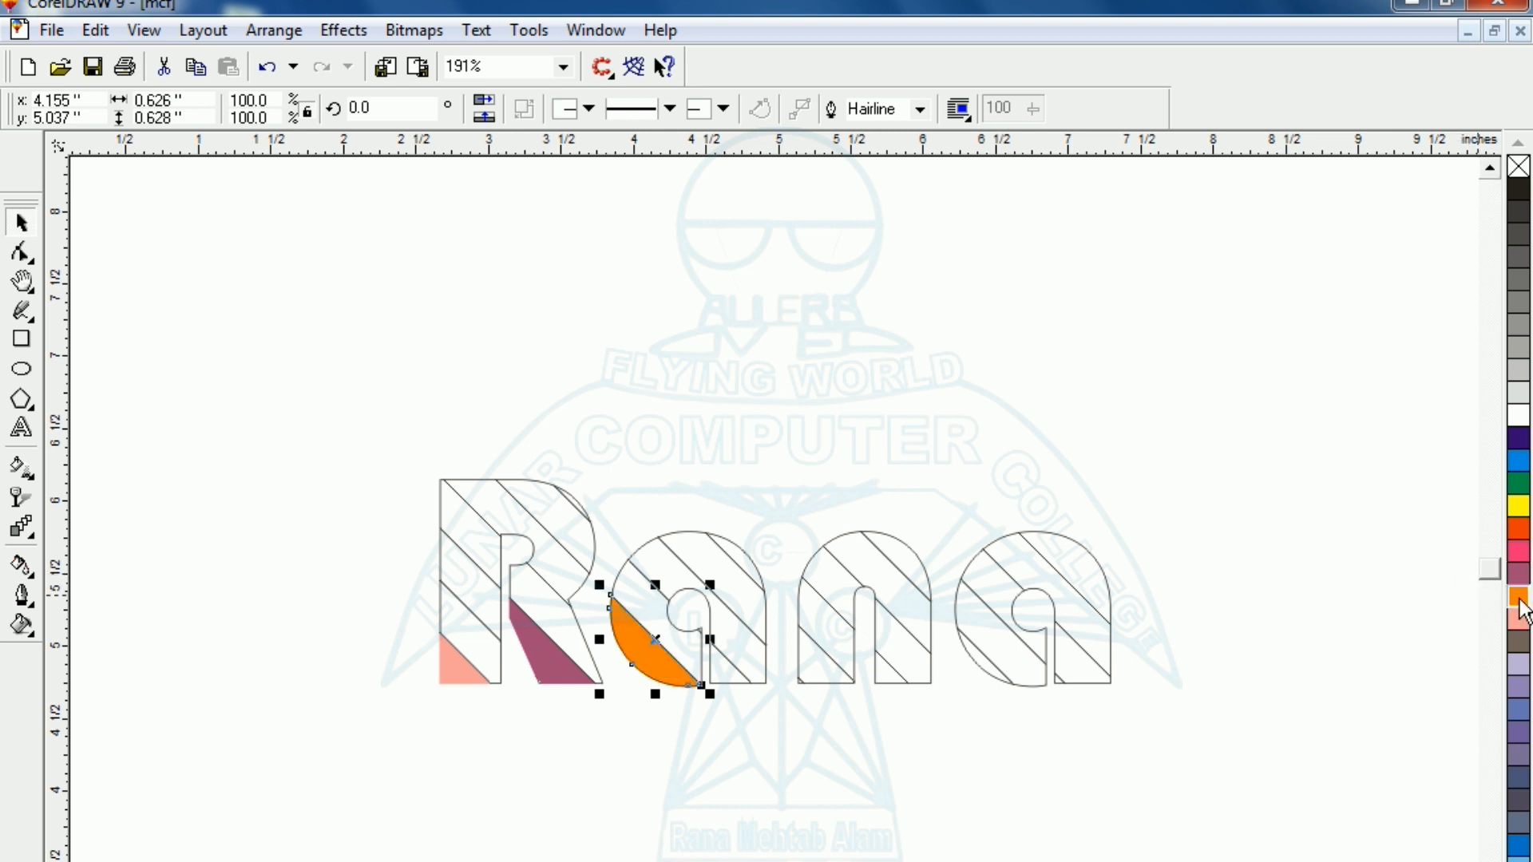
click(1519, 618)
click(726, 747)
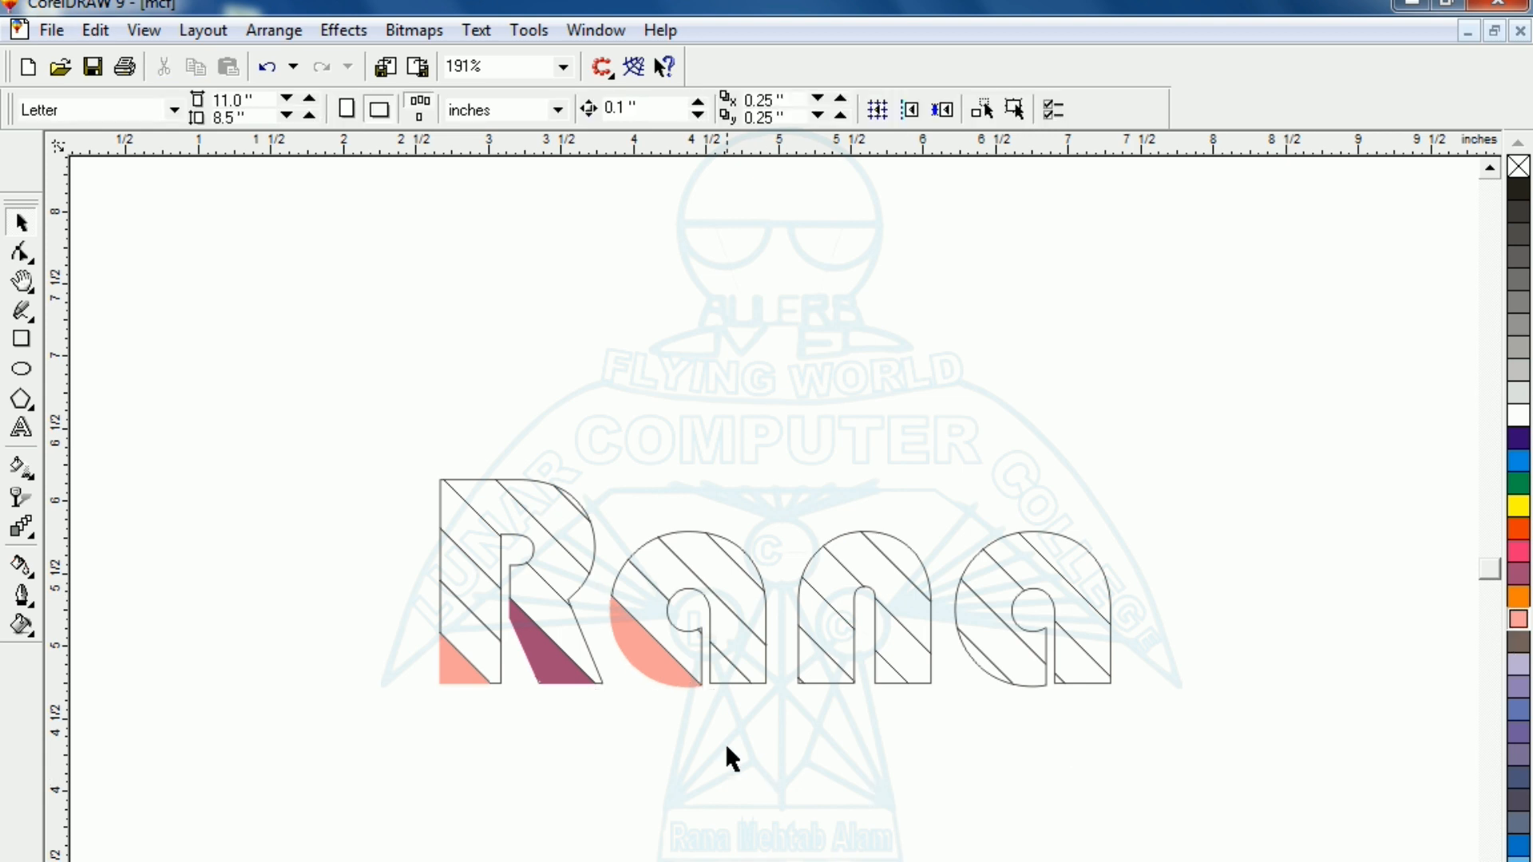
Fill the second letter's diagonal strip just above the salmon pink piece with plum.
click(700, 650)
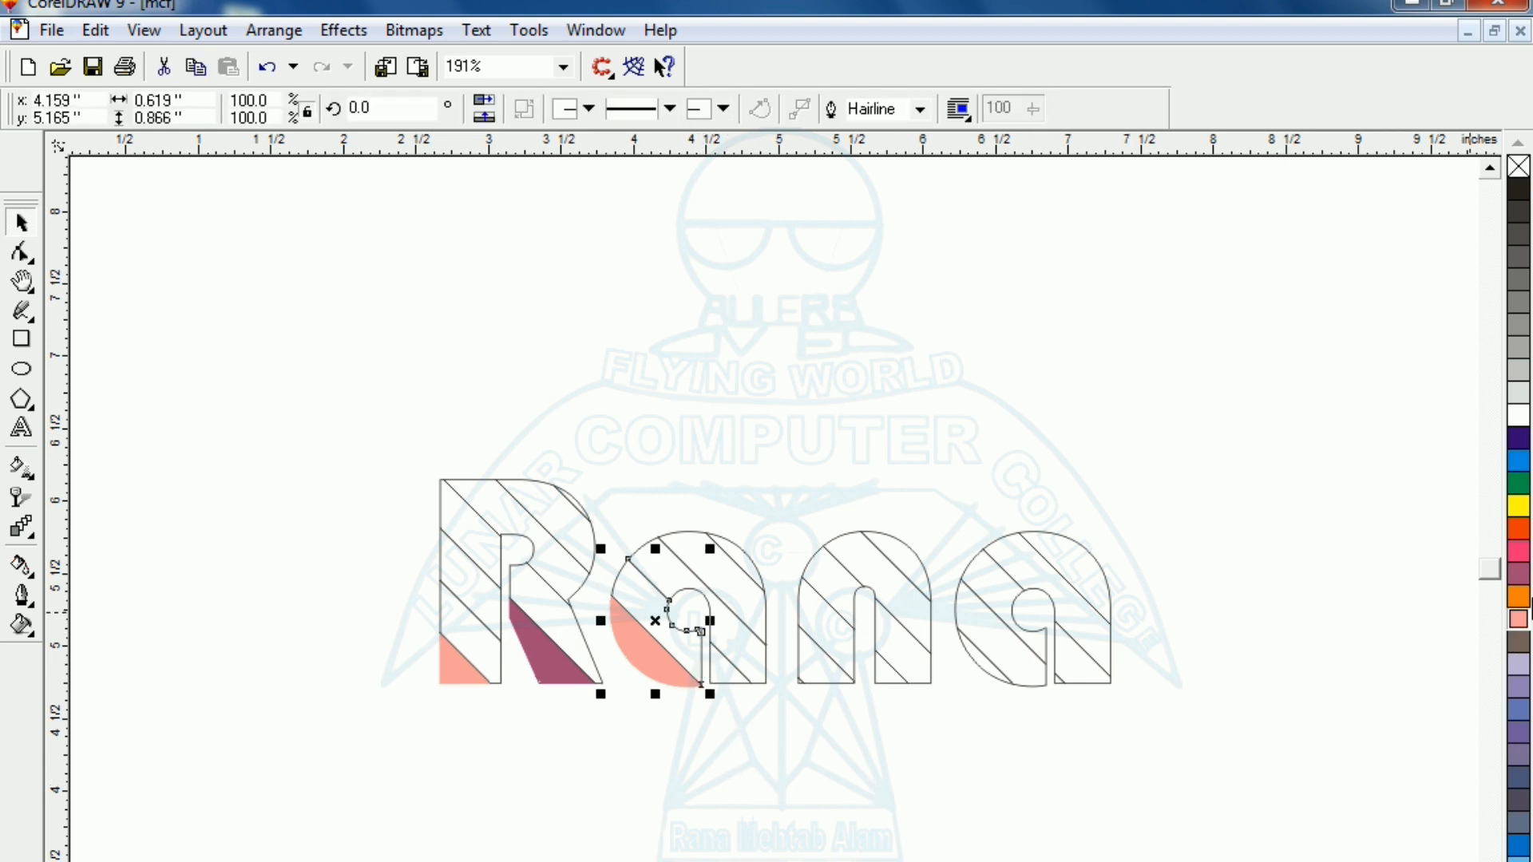
click(1519, 574)
click(311, 730)
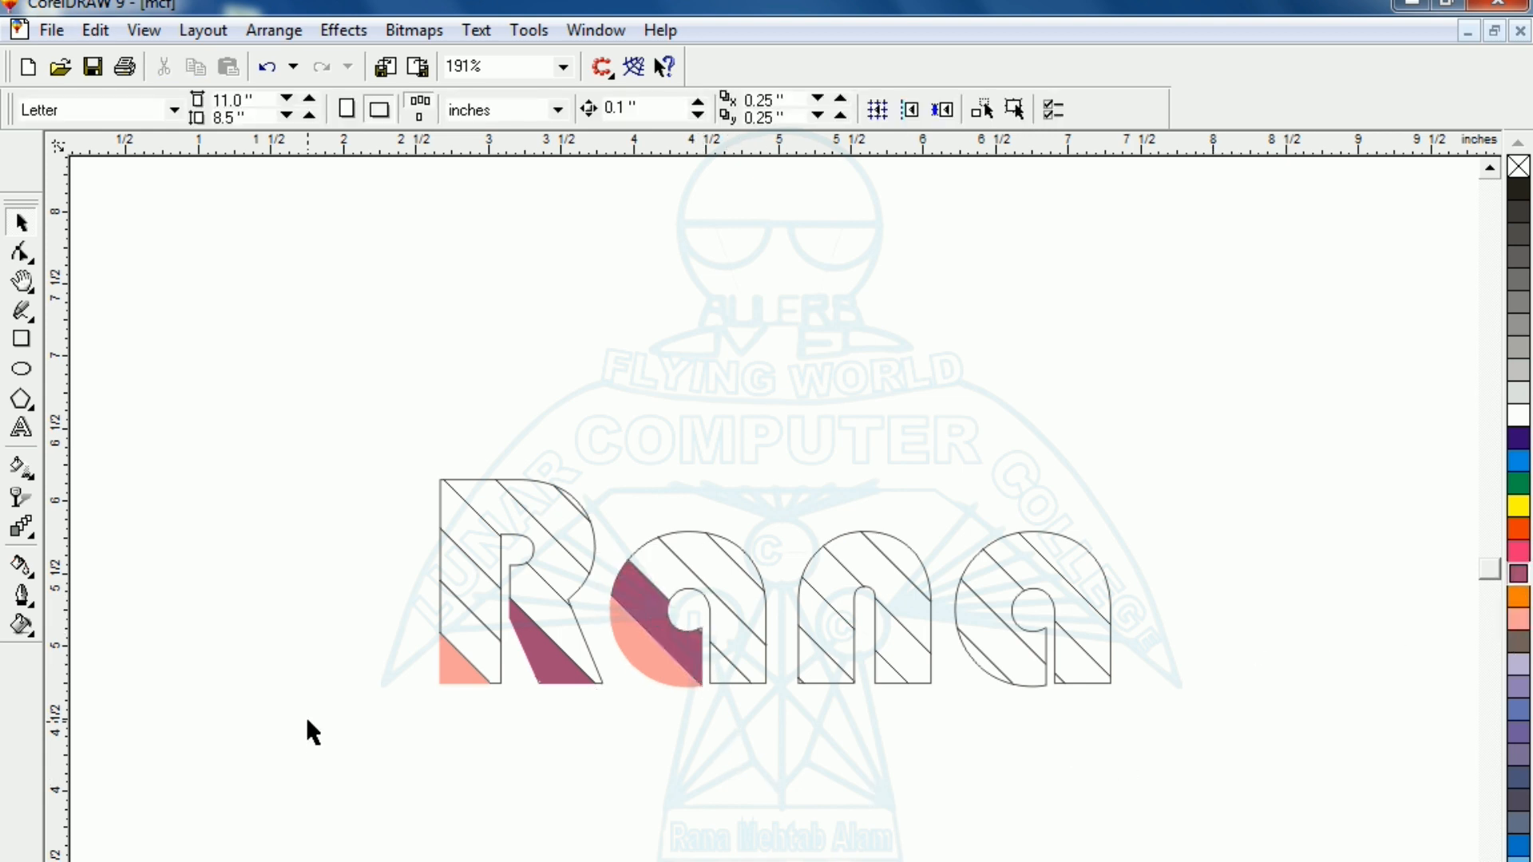
Fill the remaining letter pieces with green, yellow, orange, pink and plum, using orange on the last letter's stem strip and pink across its lower bowl.
click(480, 628)
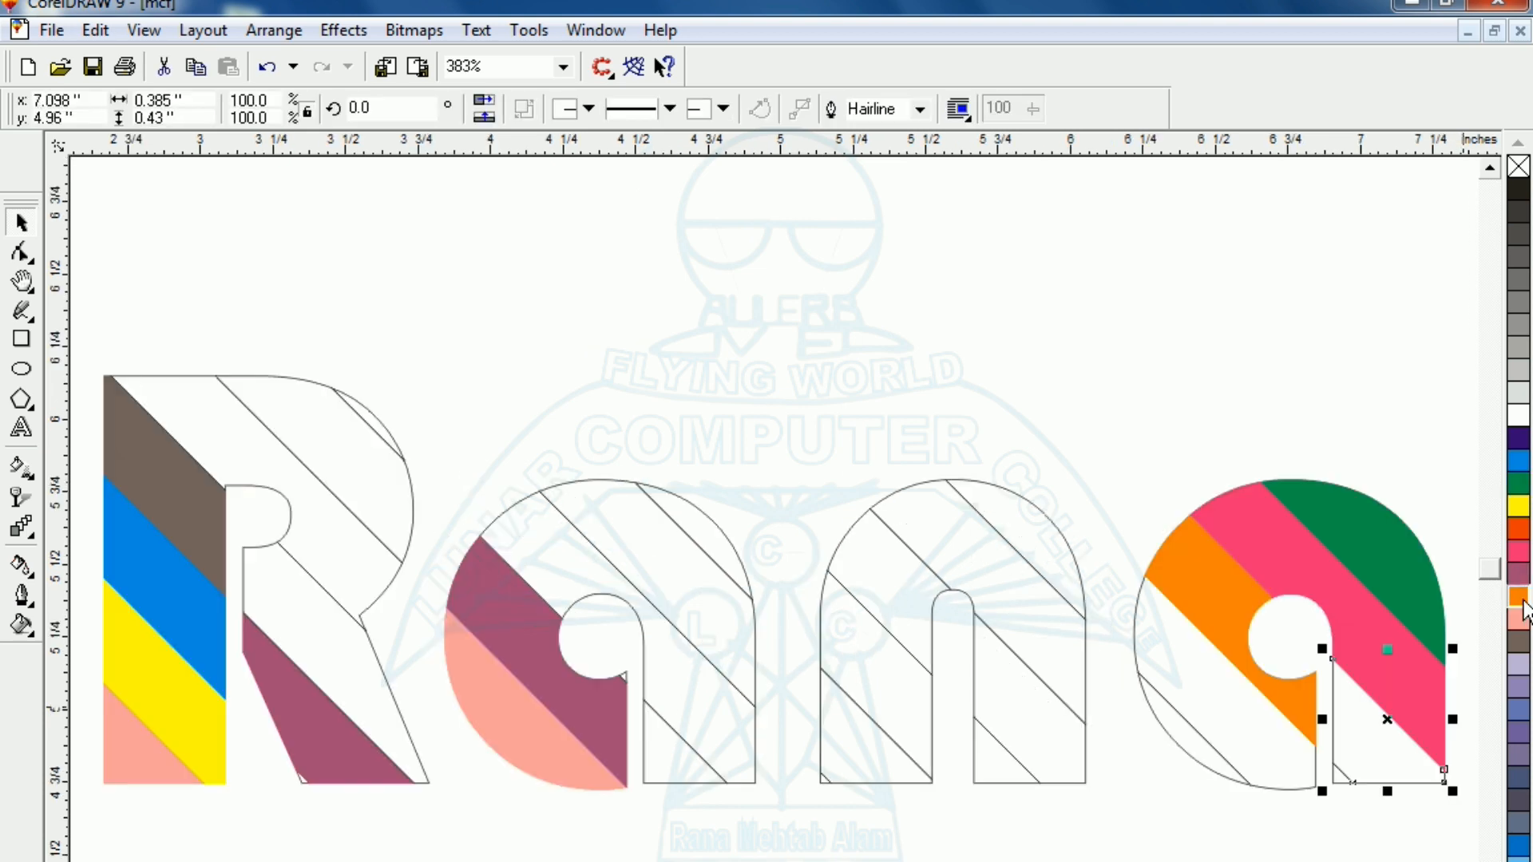
click(1520, 598)
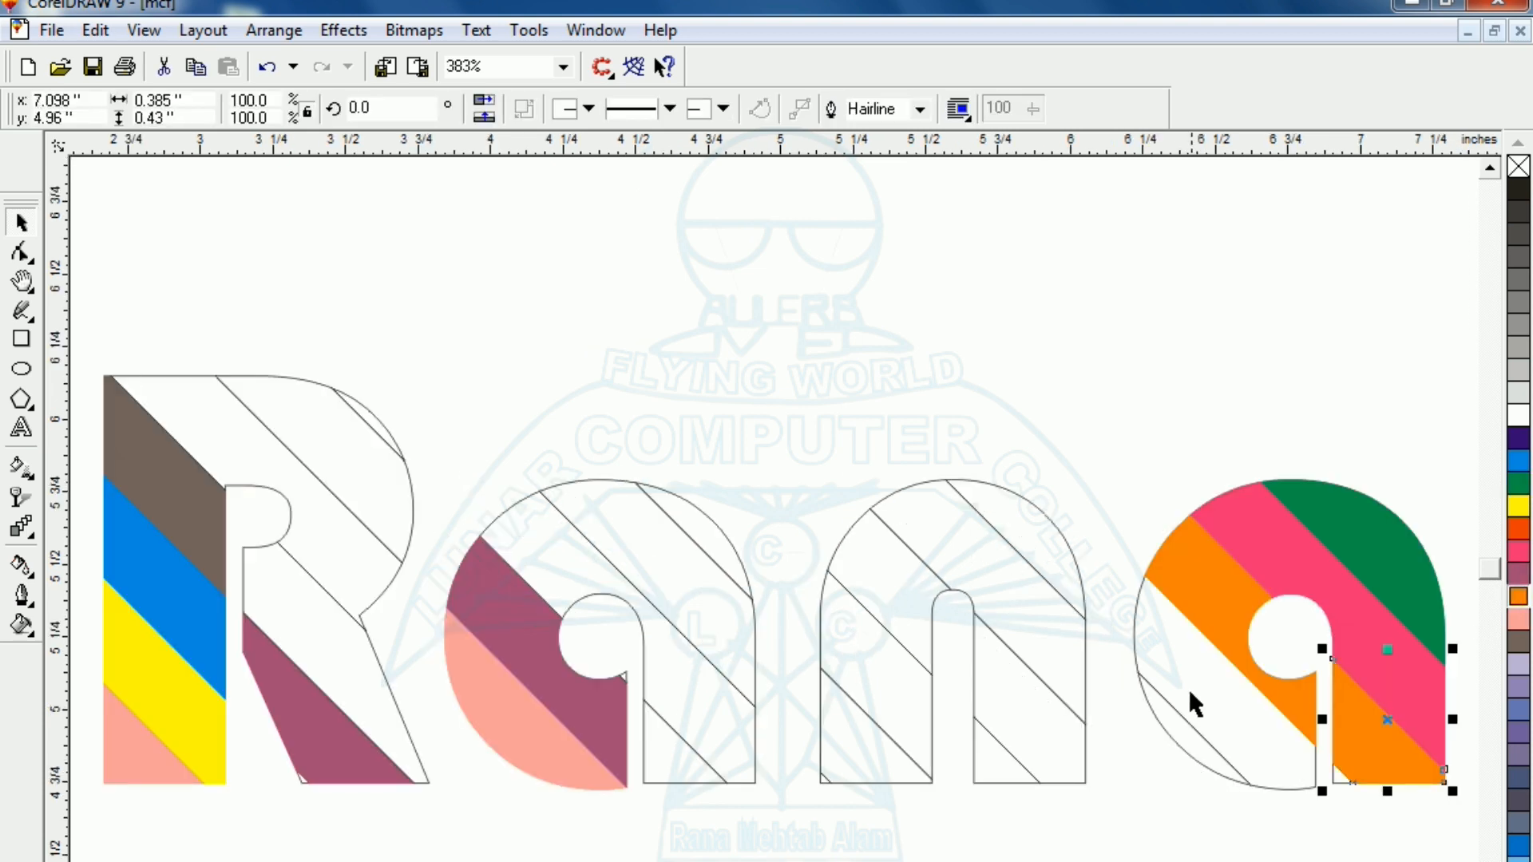
click(1138, 622)
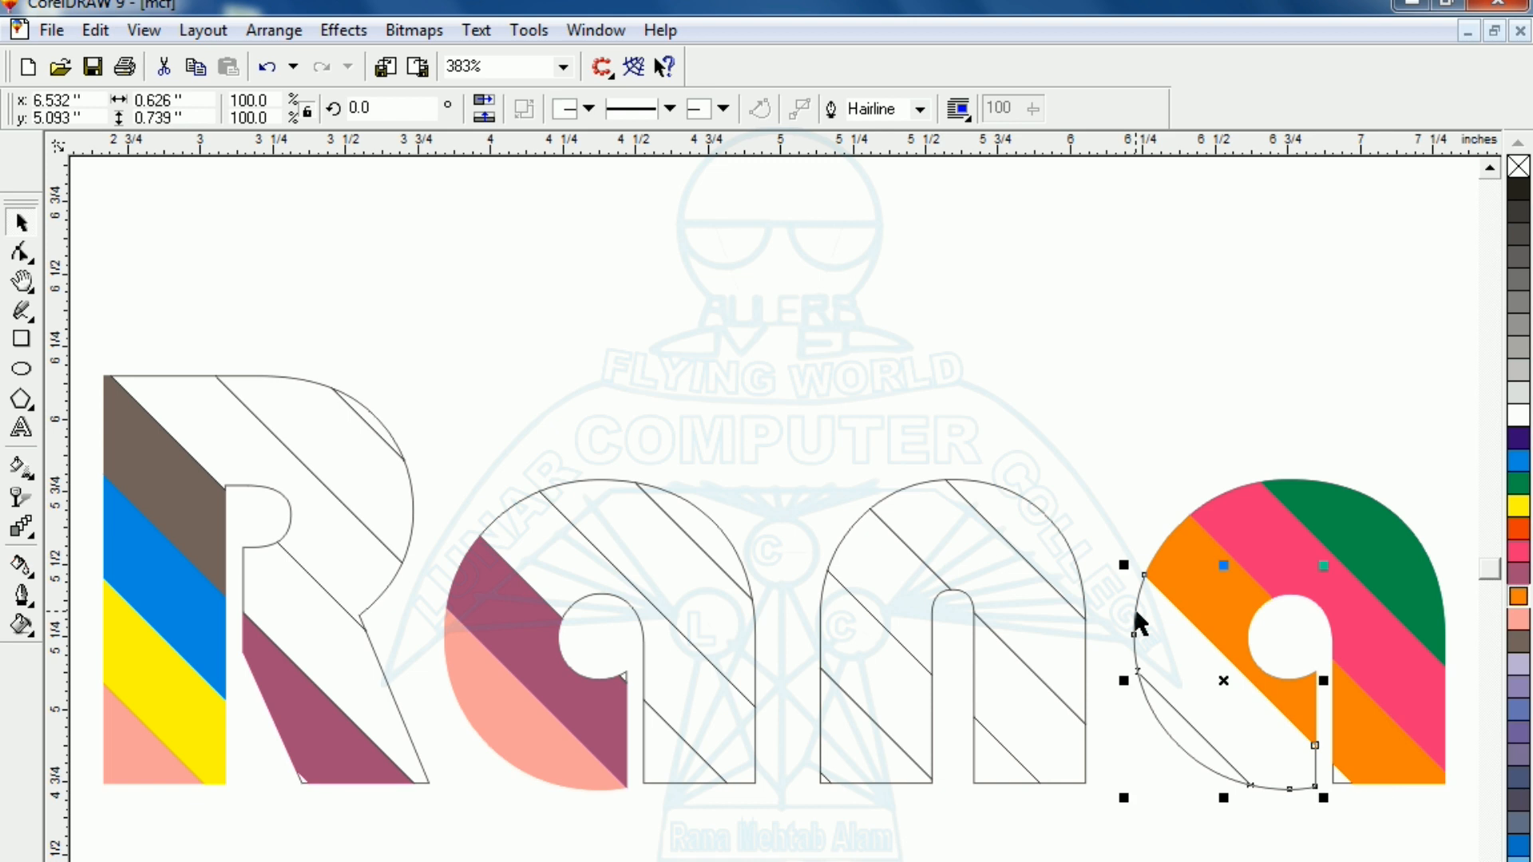
click(1518, 551)
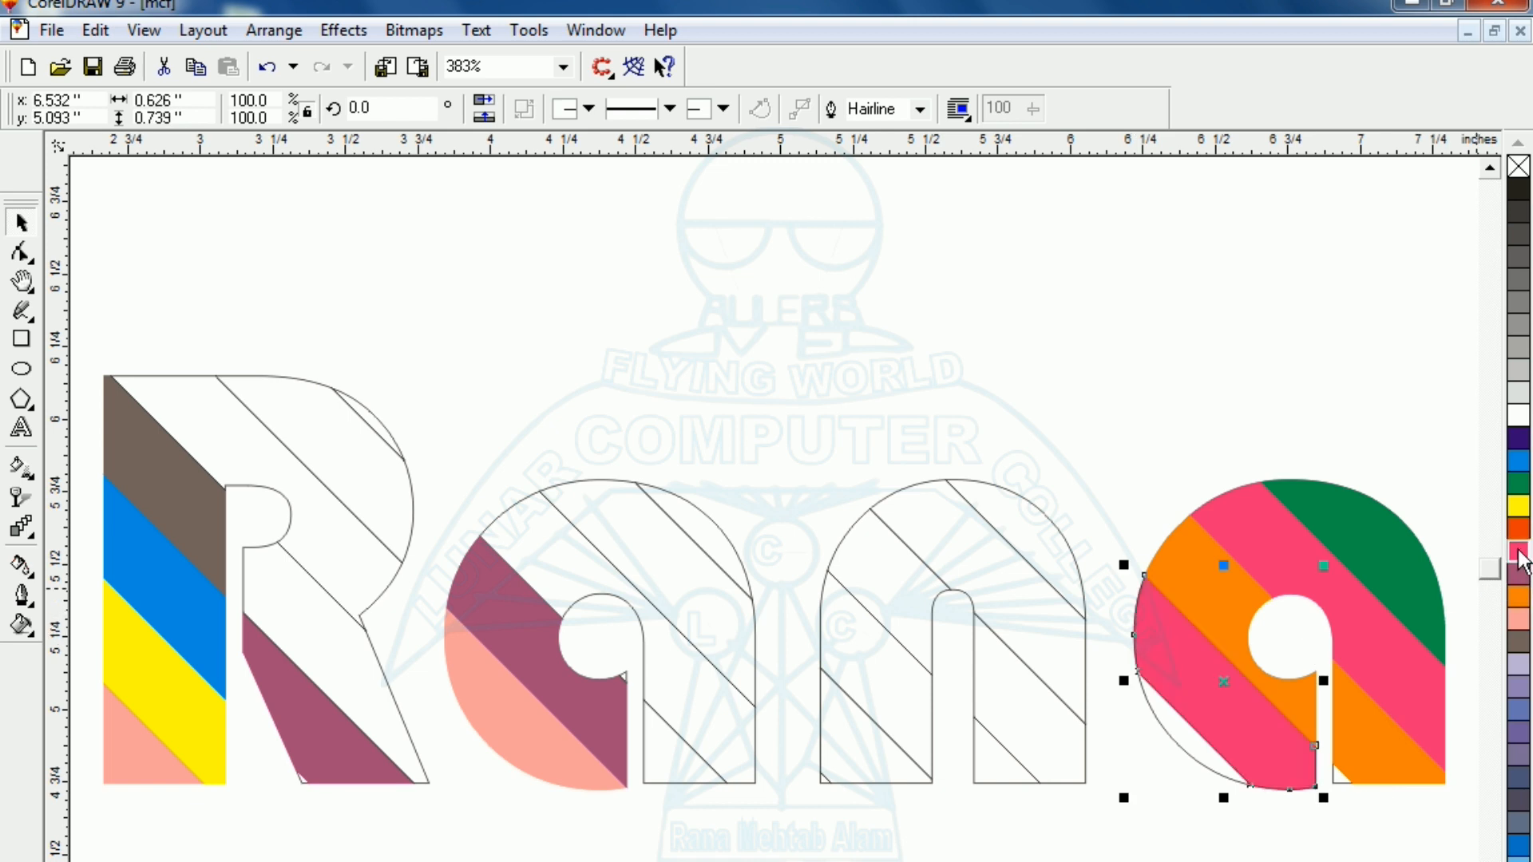
click(1337, 788)
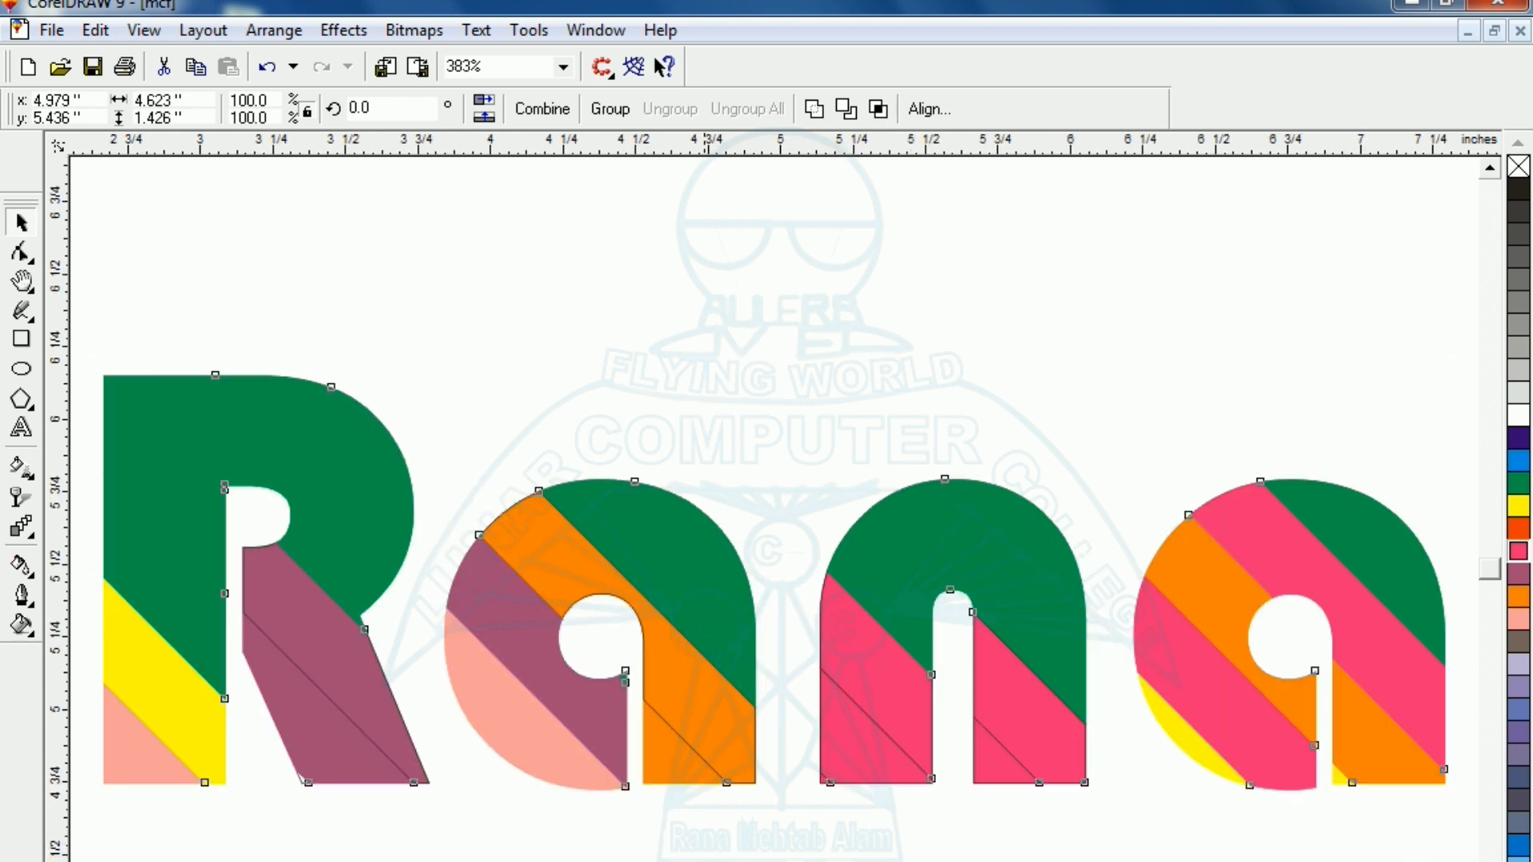
click(1409, 849)
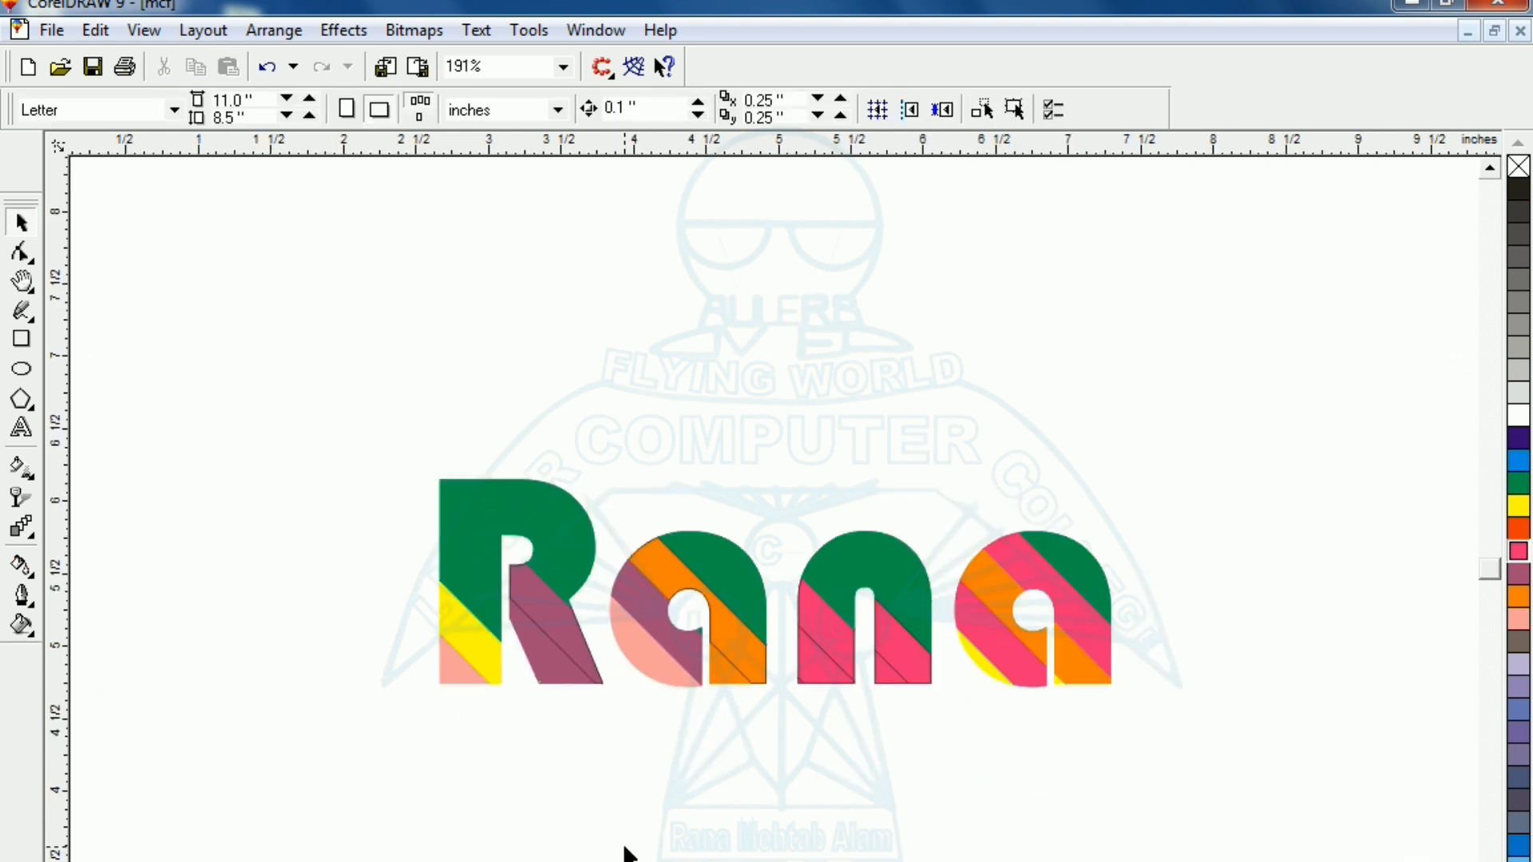
Remove the outlines from all the coloured pieces of the name.
drag(247, 318, 1215, 798)
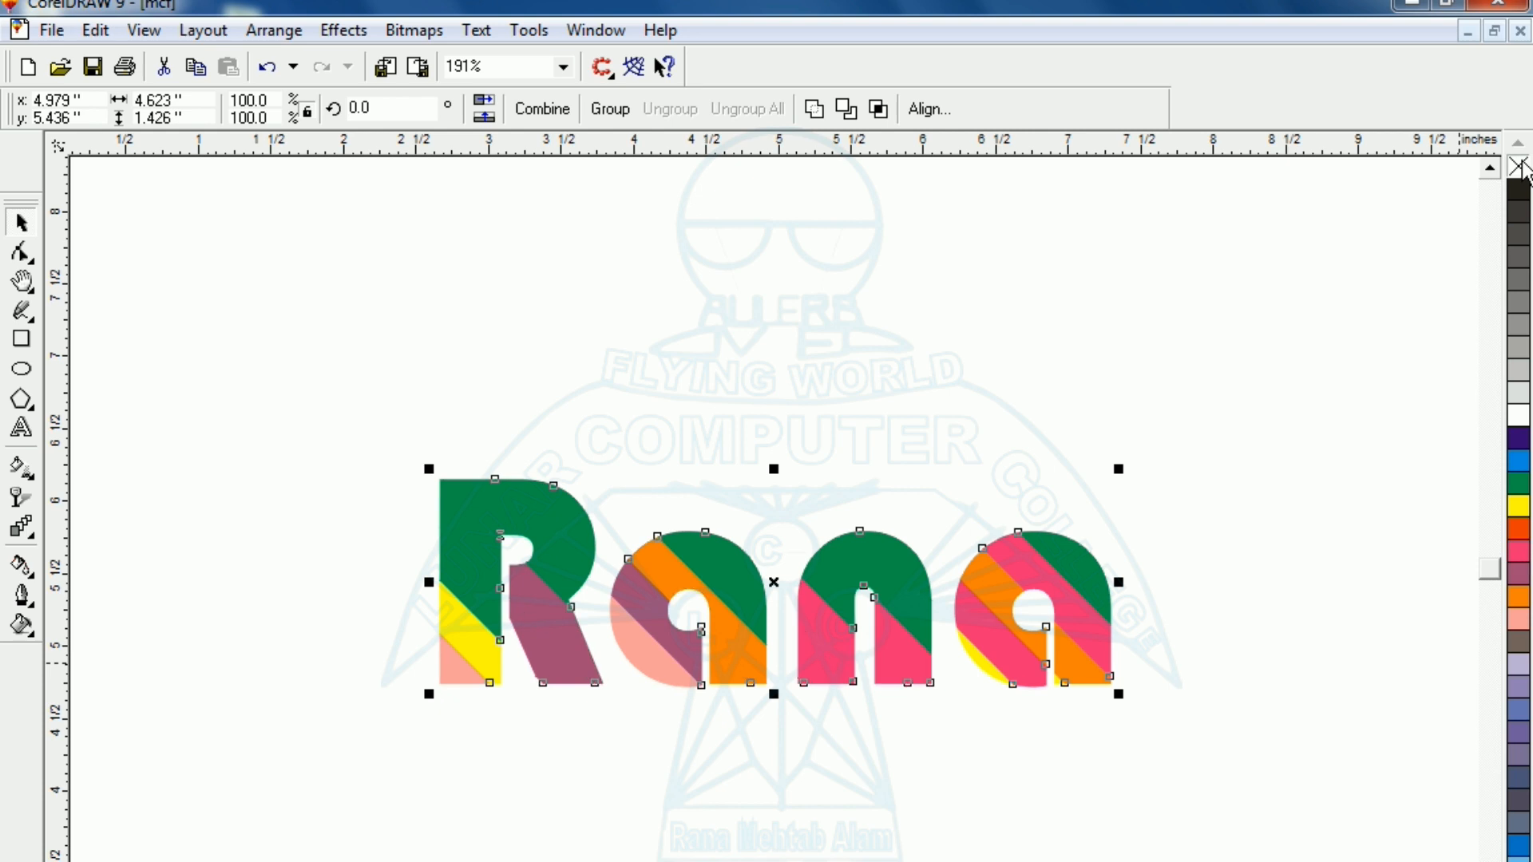
click(695, 788)
drag(281, 311, 1362, 848)
key(shift+F2)
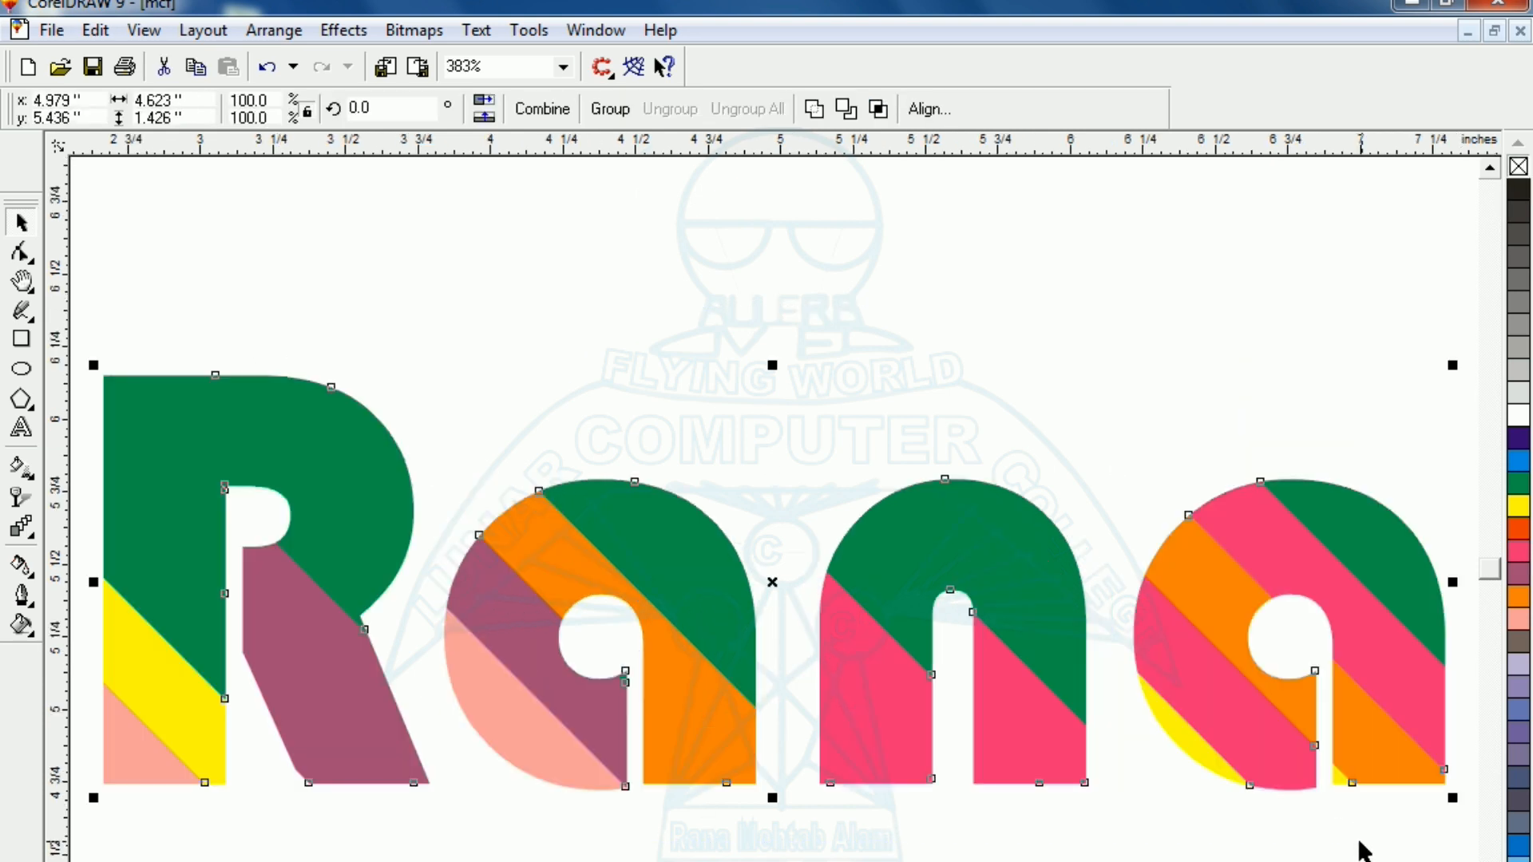
click(966, 849)
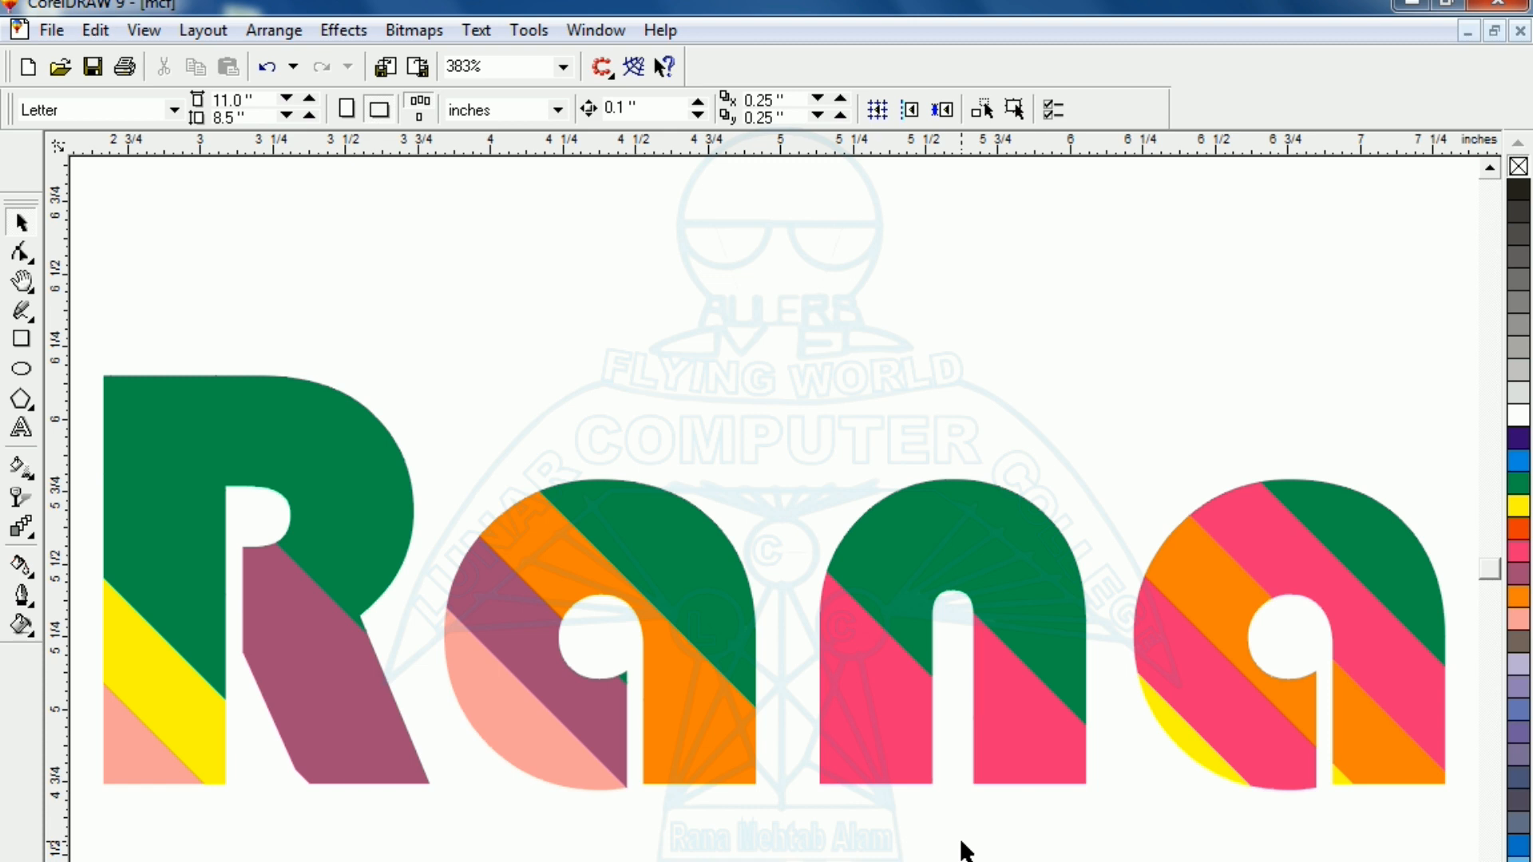